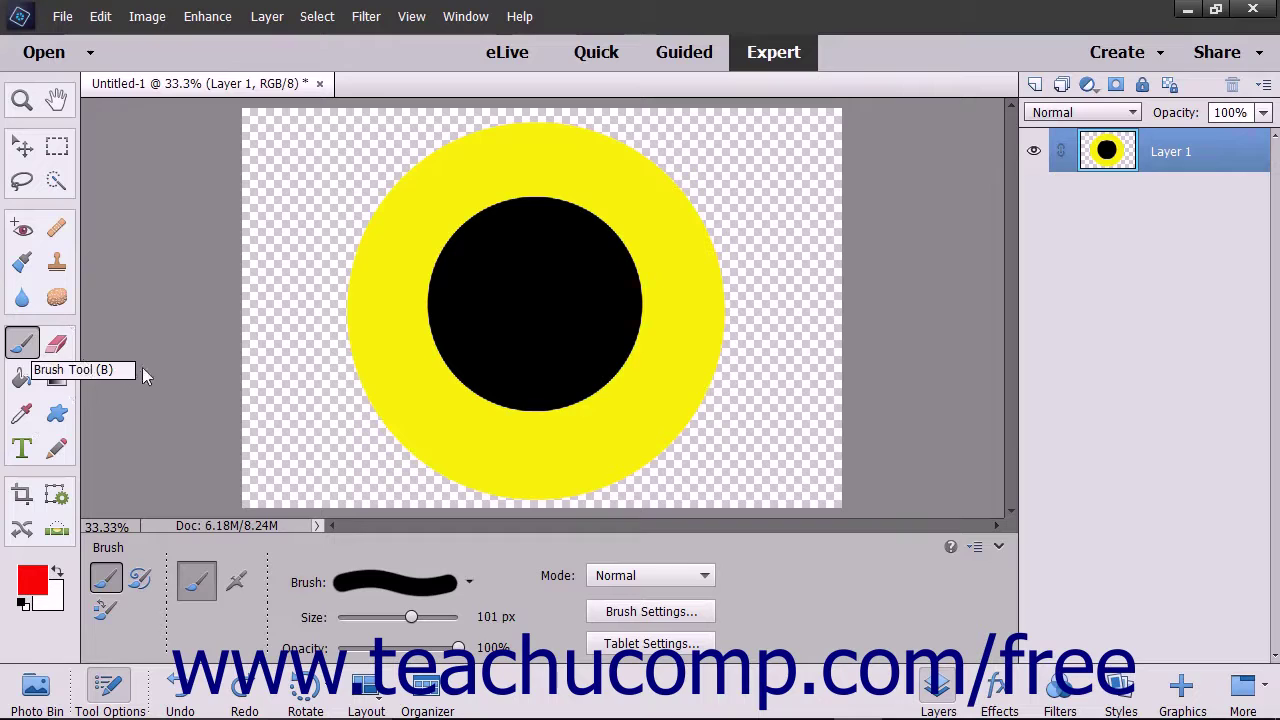
Open the Mode dropdown of the 101 px Brush, currently set to Normal.
click(699, 585)
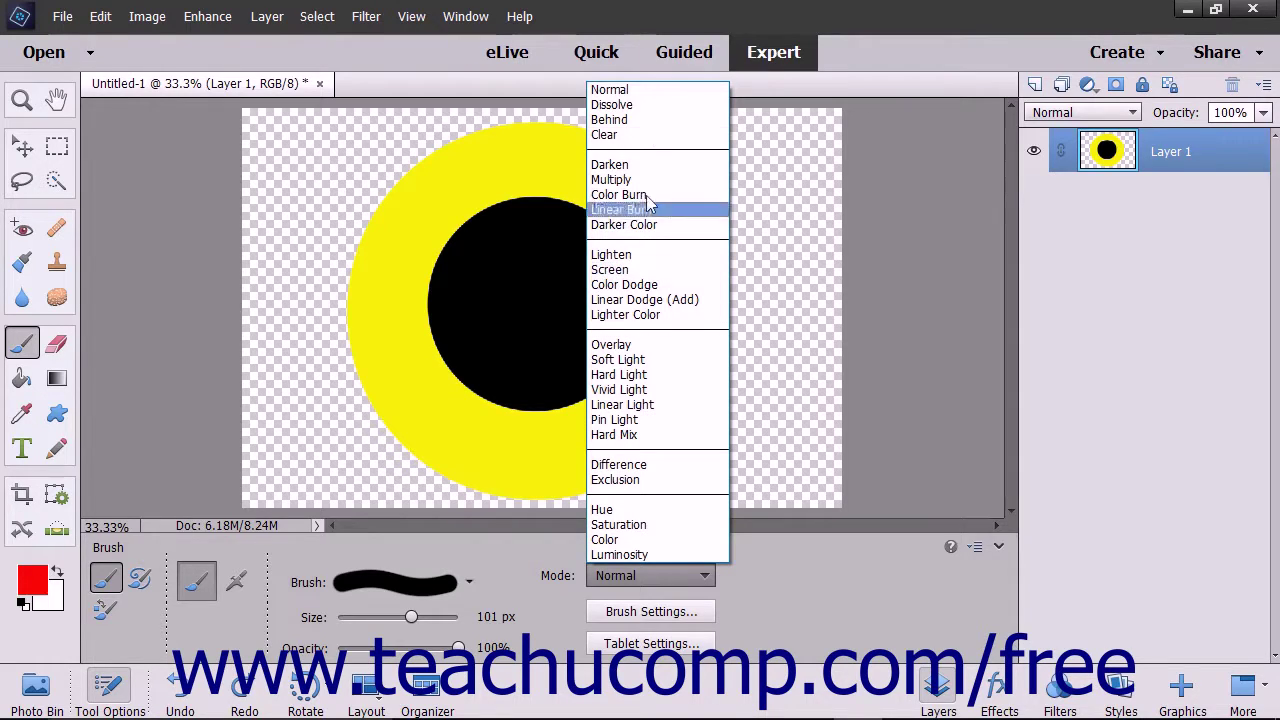
Paint and undo red test strokes in Normal and Dissolve brush modes.
click(630, 90)
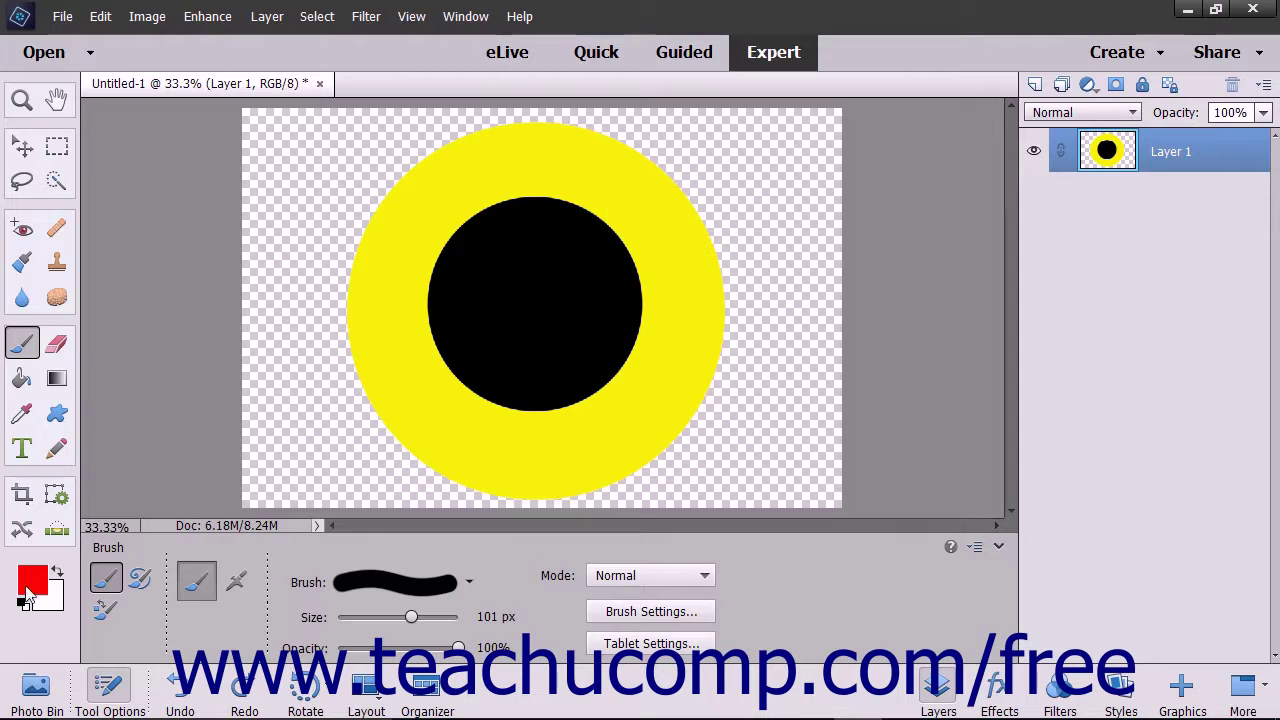
mouse_move(380, 372)
mouse_down()
mouse_move(605, 273)
mouse_move(676, 267)
mouse_up()
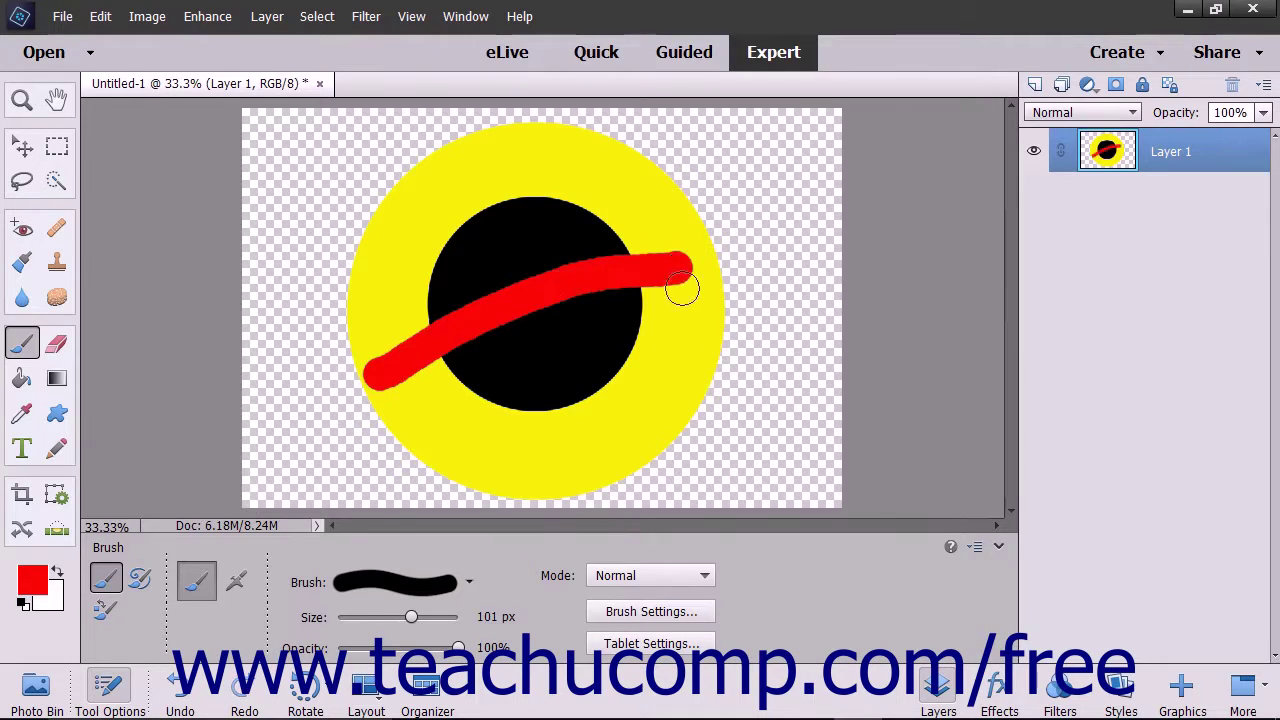
key(ctrl+z)
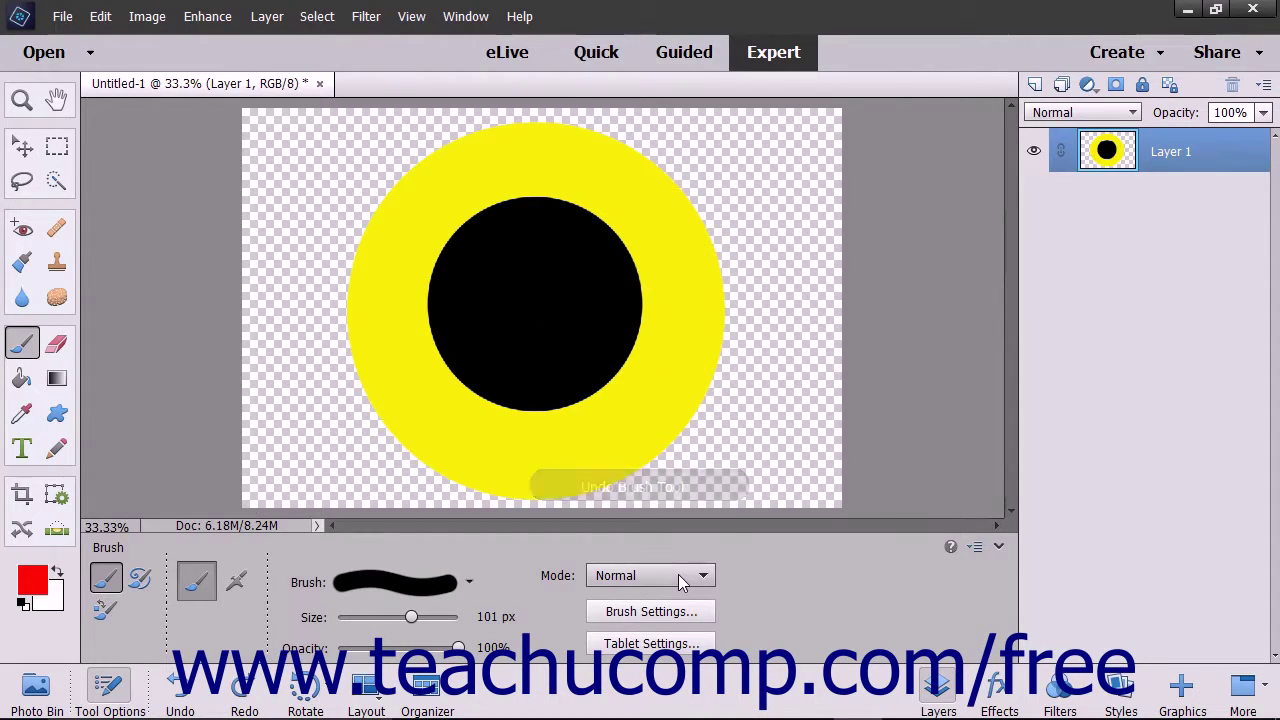
click(678, 575)
click(616, 104)
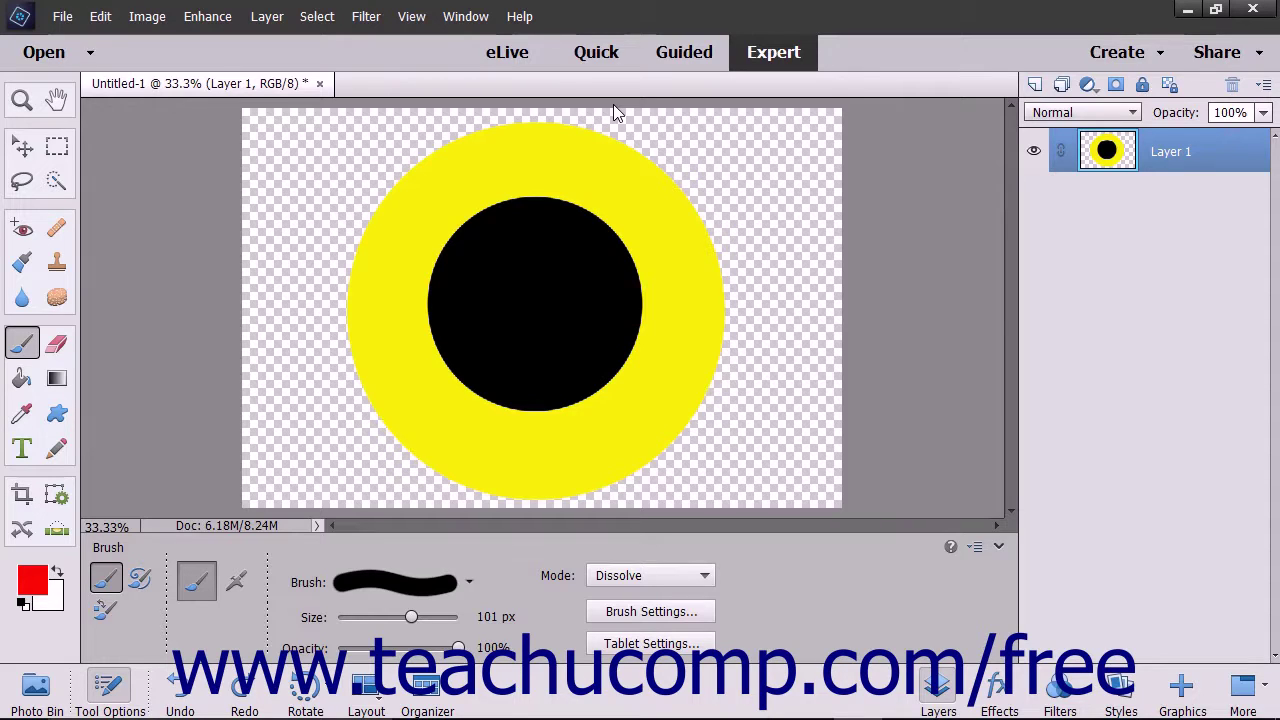
mouse_move(711, 163)
mouse_down()
mouse_move(595, 226)
mouse_move(589, 250)
mouse_move(738, 300)
mouse_move(765, 350)
mouse_up()
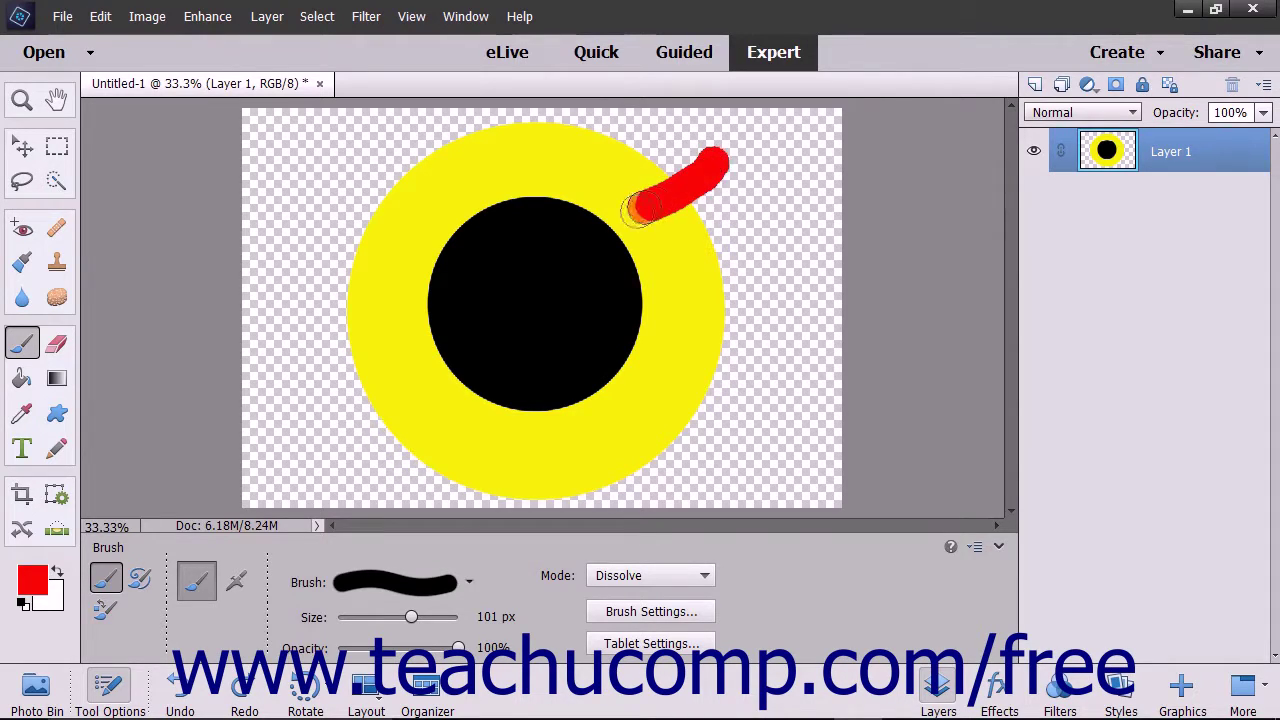
key(ctrl+z)
Paint and undo red test strokes in Behind and Clear brush modes.
click(686, 583)
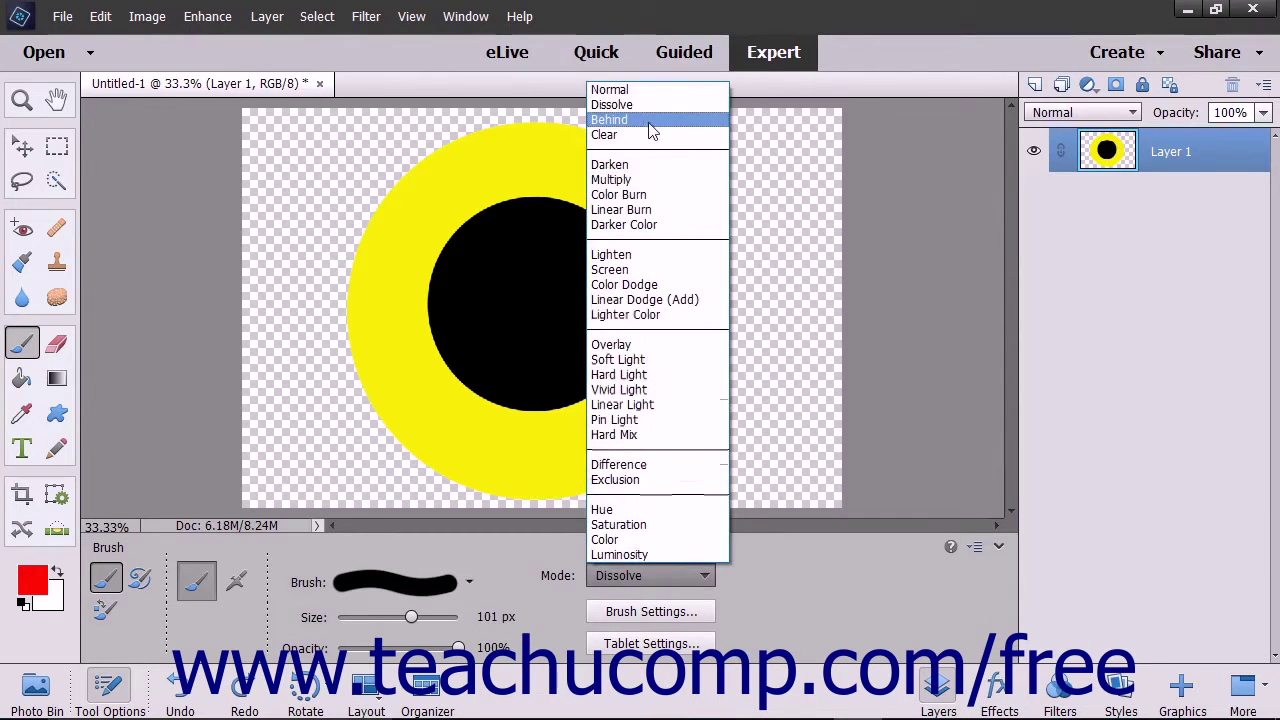
click(644, 121)
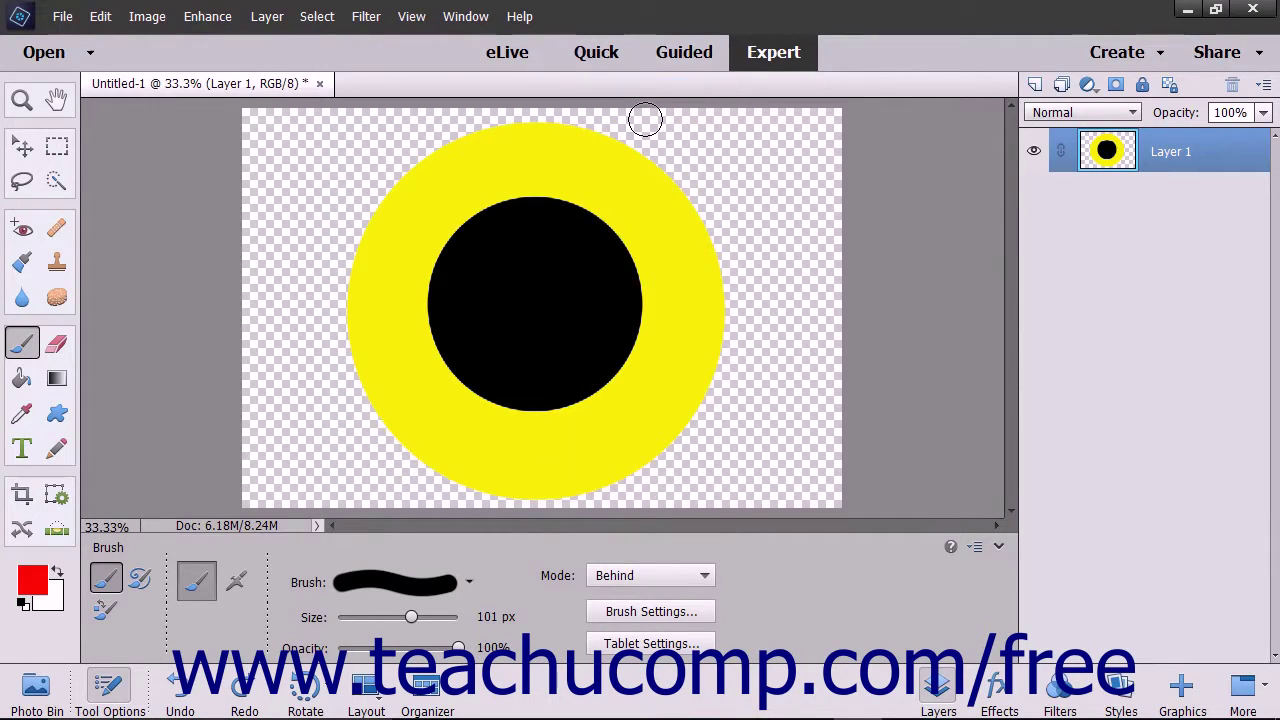
mouse_move(637, 128)
mouse_down()
mouse_move(658, 181)
mouse_move(720, 185)
mouse_move(687, 273)
mouse_move(752, 299)
mouse_move(691, 366)
mouse_move(789, 449)
mouse_up()
key(ctrl+z)
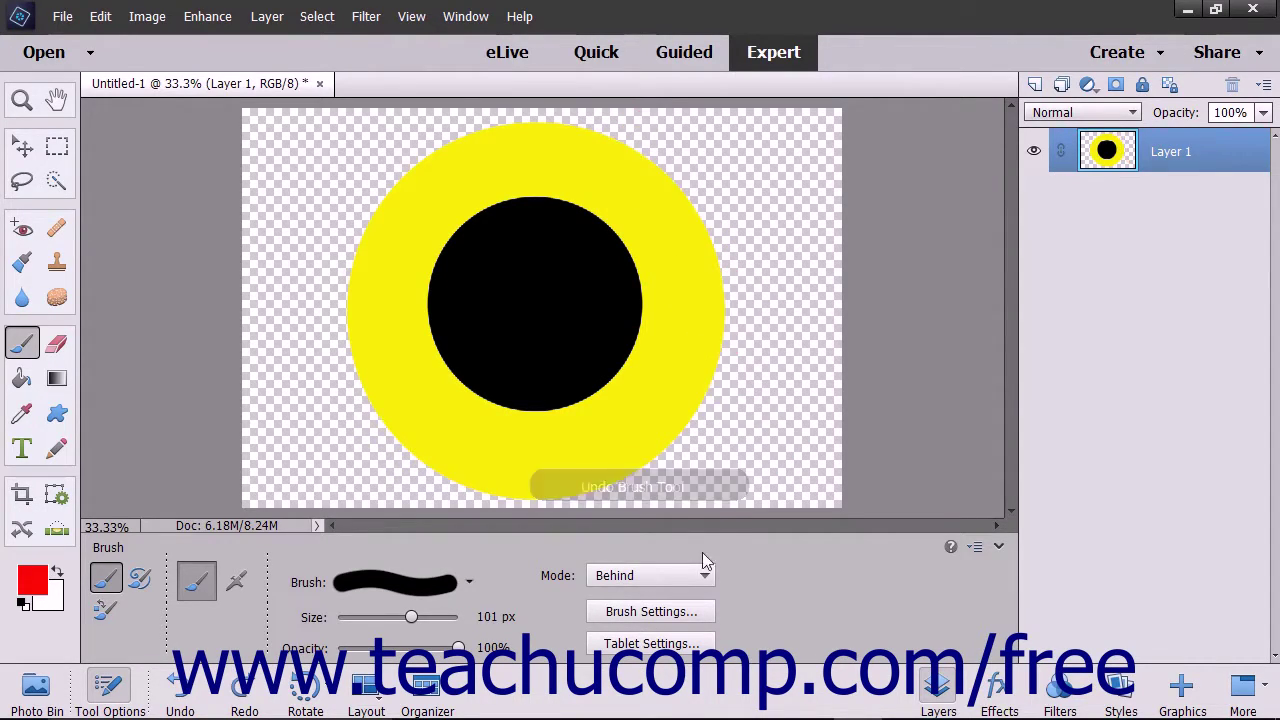
click(650, 575)
click(632, 140)
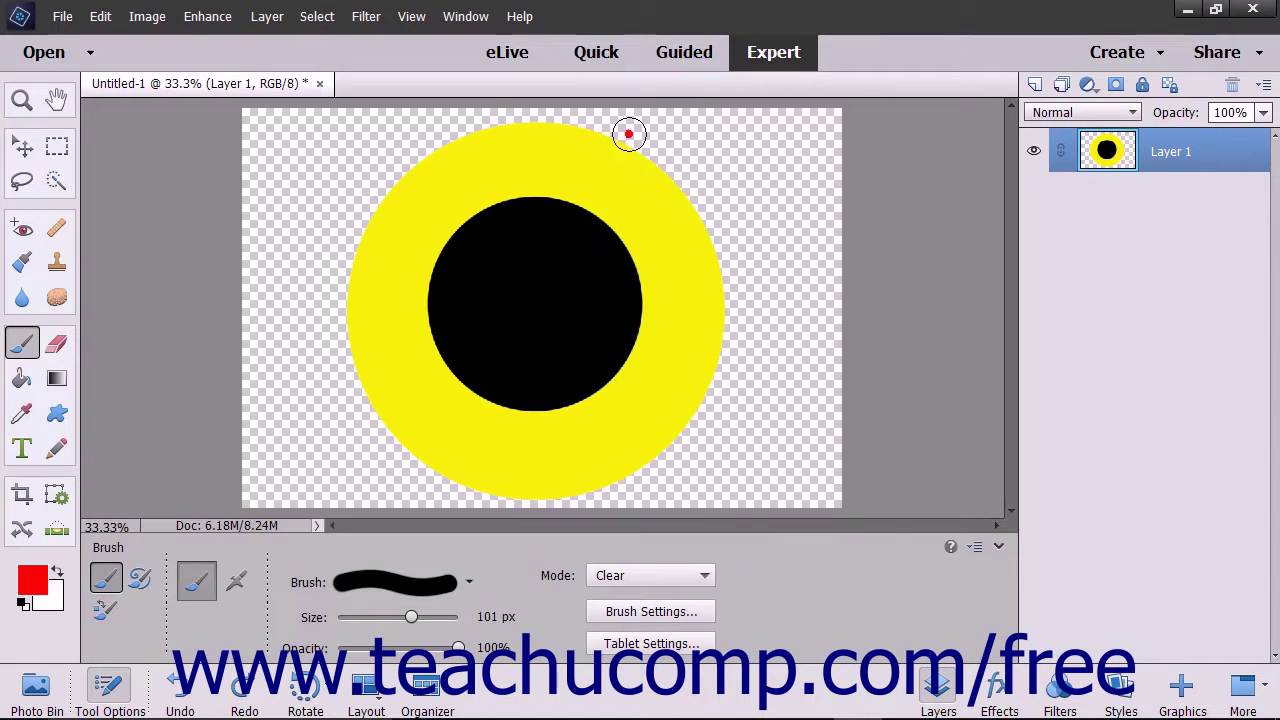
mouse_move(629, 135)
mouse_down()
mouse_move(616, 189)
mouse_move(642, 196)
mouse_move(650, 163)
mouse_move(584, 201)
mouse_move(559, 263)
mouse_move(589, 277)
mouse_move(600, 228)
mouse_move(579, 228)
mouse_move(553, 274)
mouse_move(690, 172)
mouse_up()
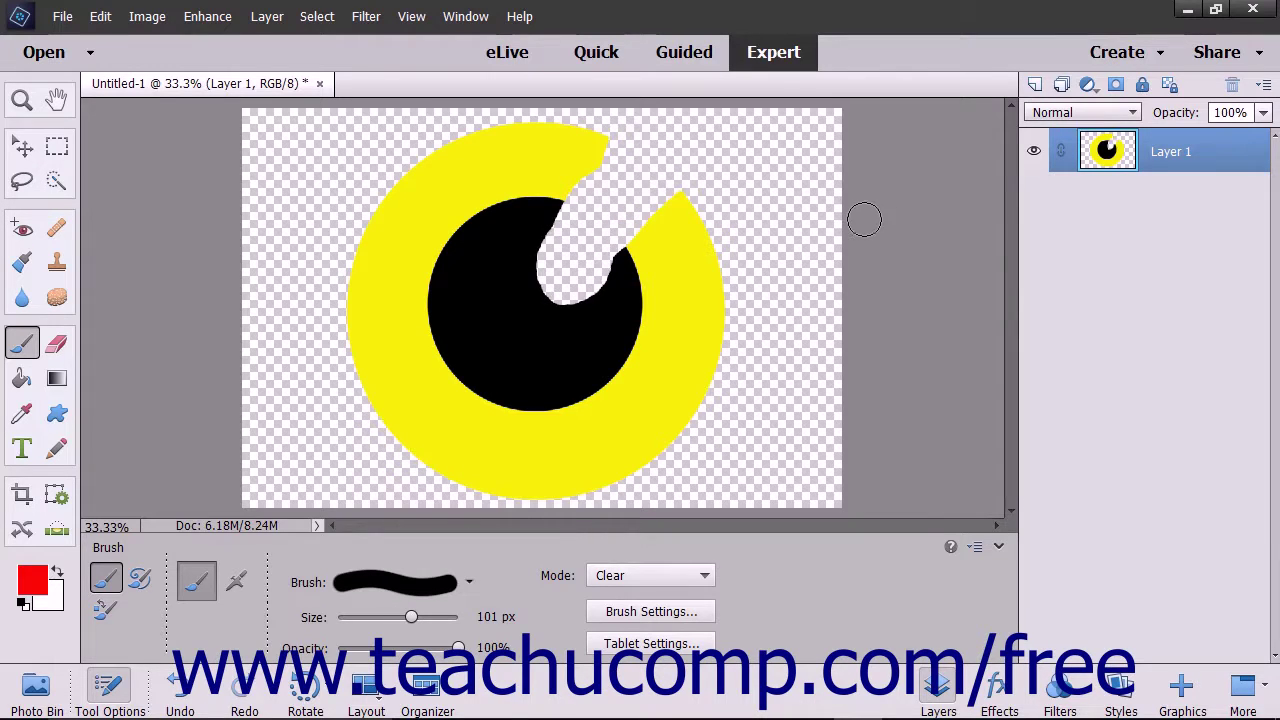
key(ctrl+z)
click(668, 575)
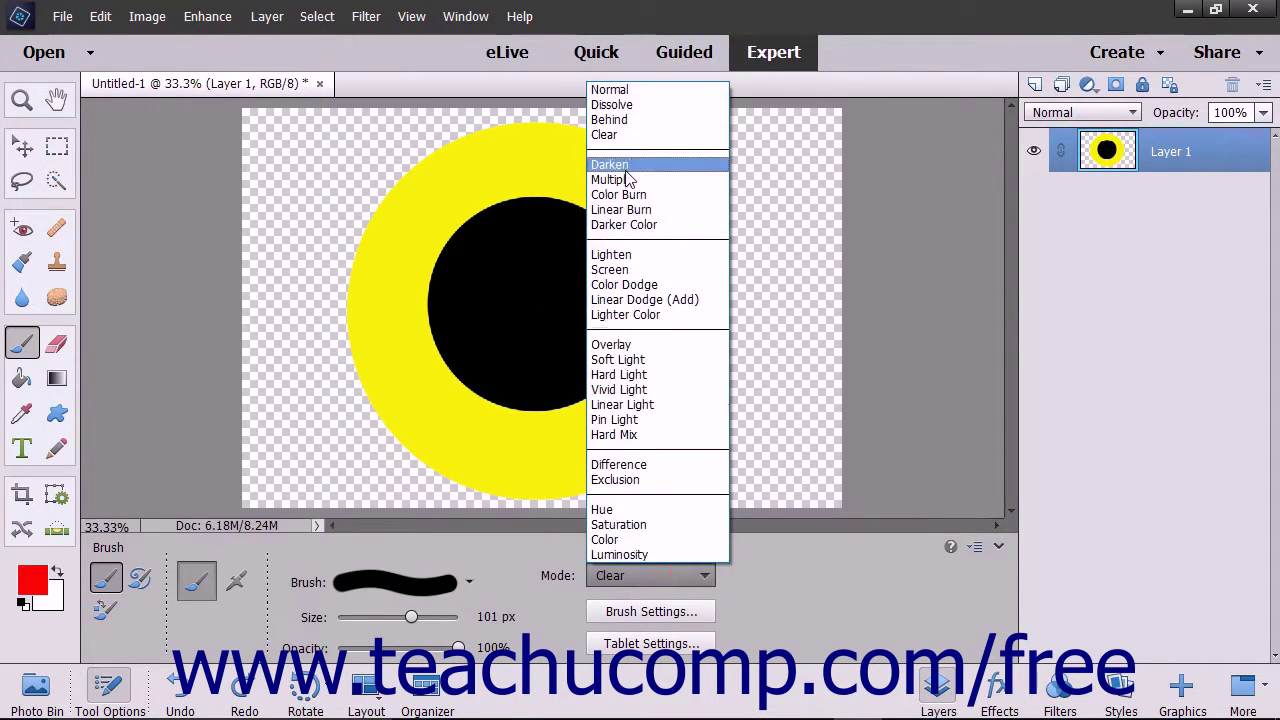
Paint and undo red test strokes in Darken and Multiply brush modes.
click(625, 165)
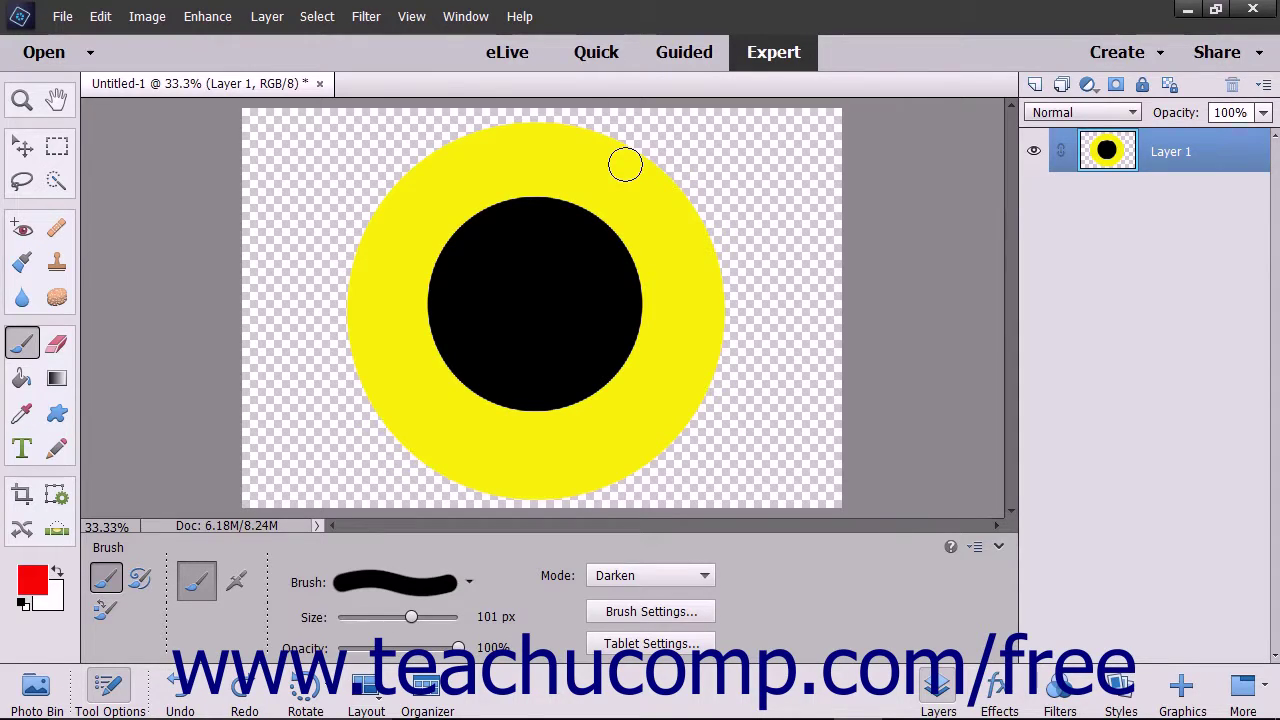
mouse_move(688, 157)
mouse_down()
mouse_move(612, 208)
mouse_move(580, 257)
mouse_move(543, 333)
mouse_move(512, 466)
mouse_up()
key(ctrl+z)
click(655, 575)
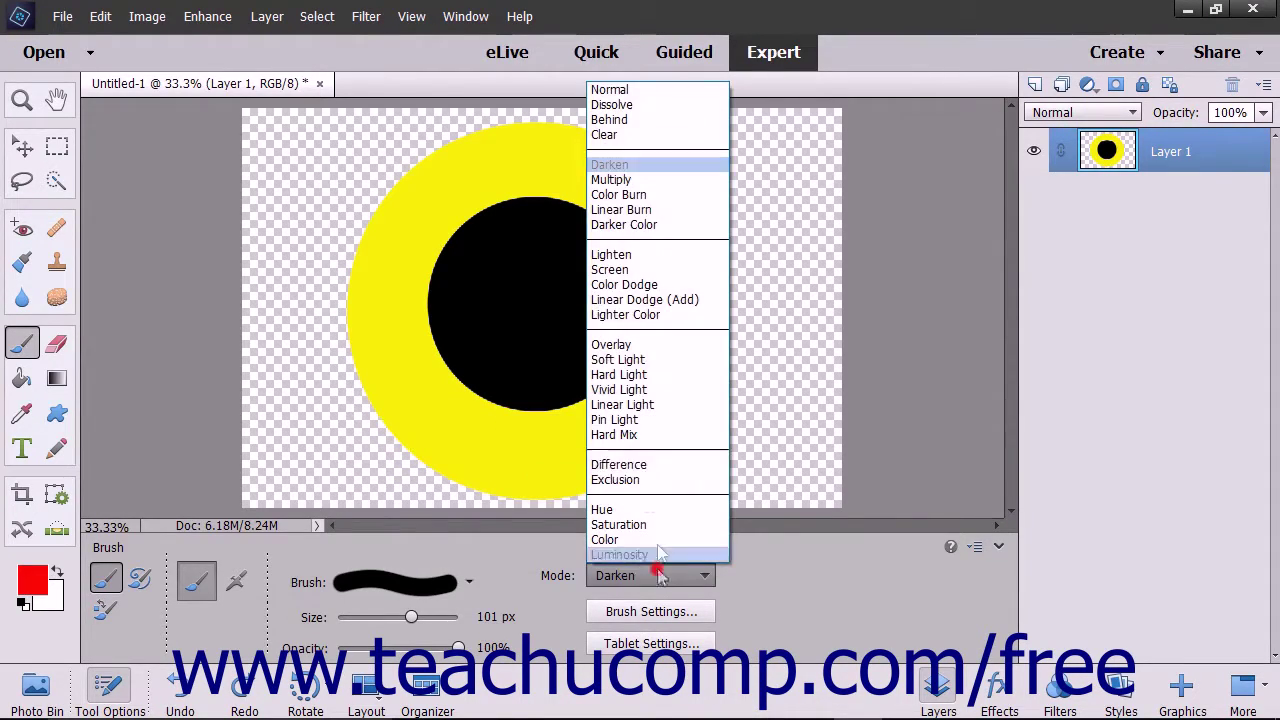
click(618, 179)
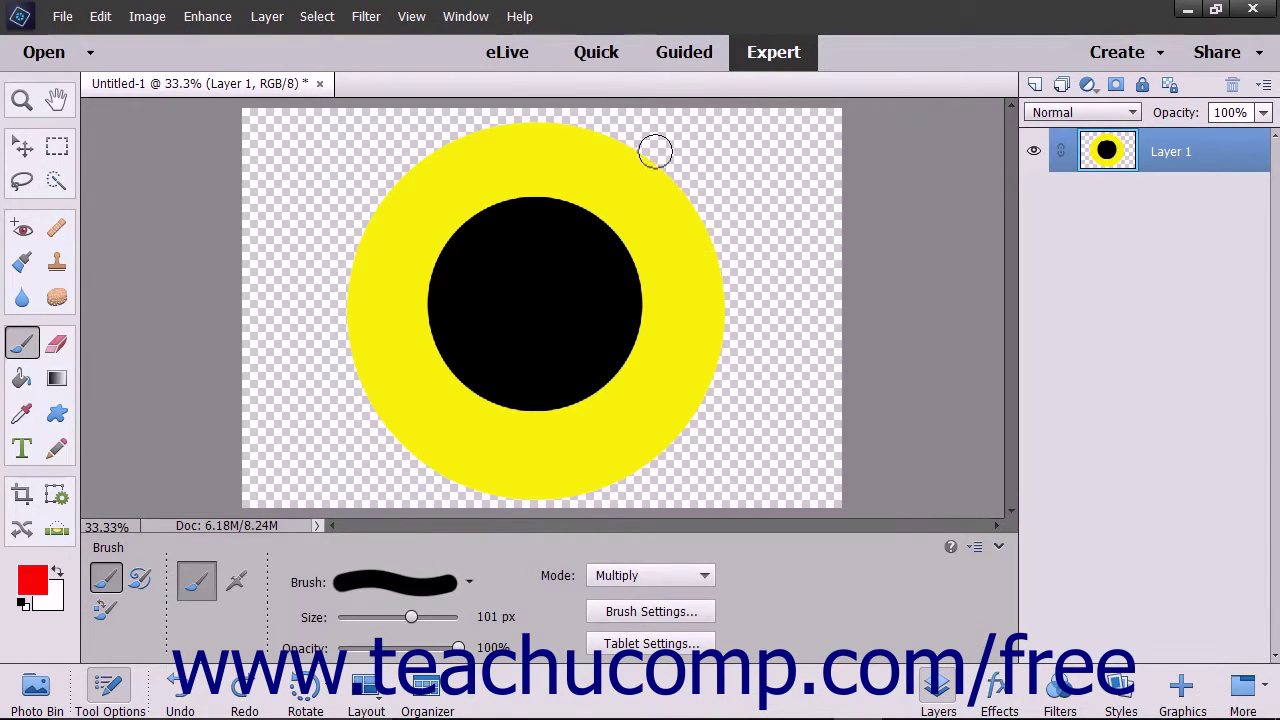
mouse_move(683, 138)
mouse_down()
mouse_move(604, 236)
mouse_move(614, 300)
mouse_move(614, 243)
mouse_move(600, 273)
mouse_move(645, 308)
mouse_move(714, 306)
mouse_up()
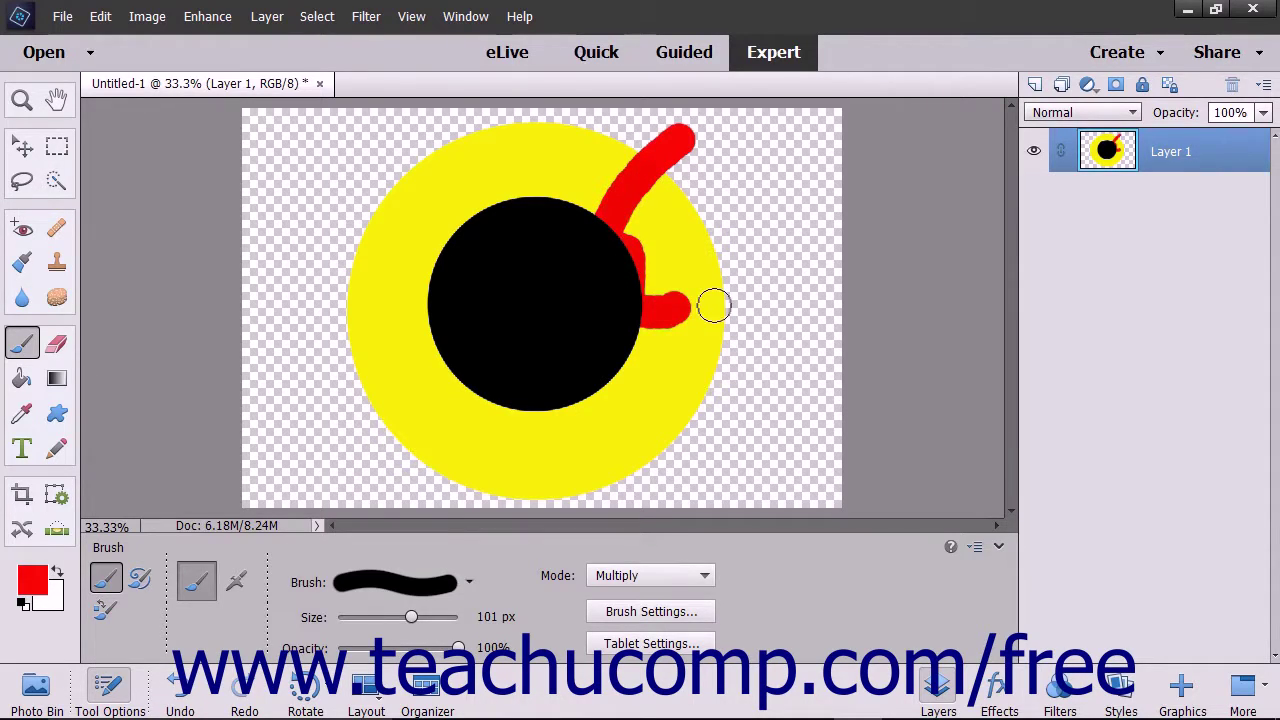
key(ctrl+z)
Paint and undo red test strokes on the ring in Color Burn and Linear Burn modes.
click(703, 572)
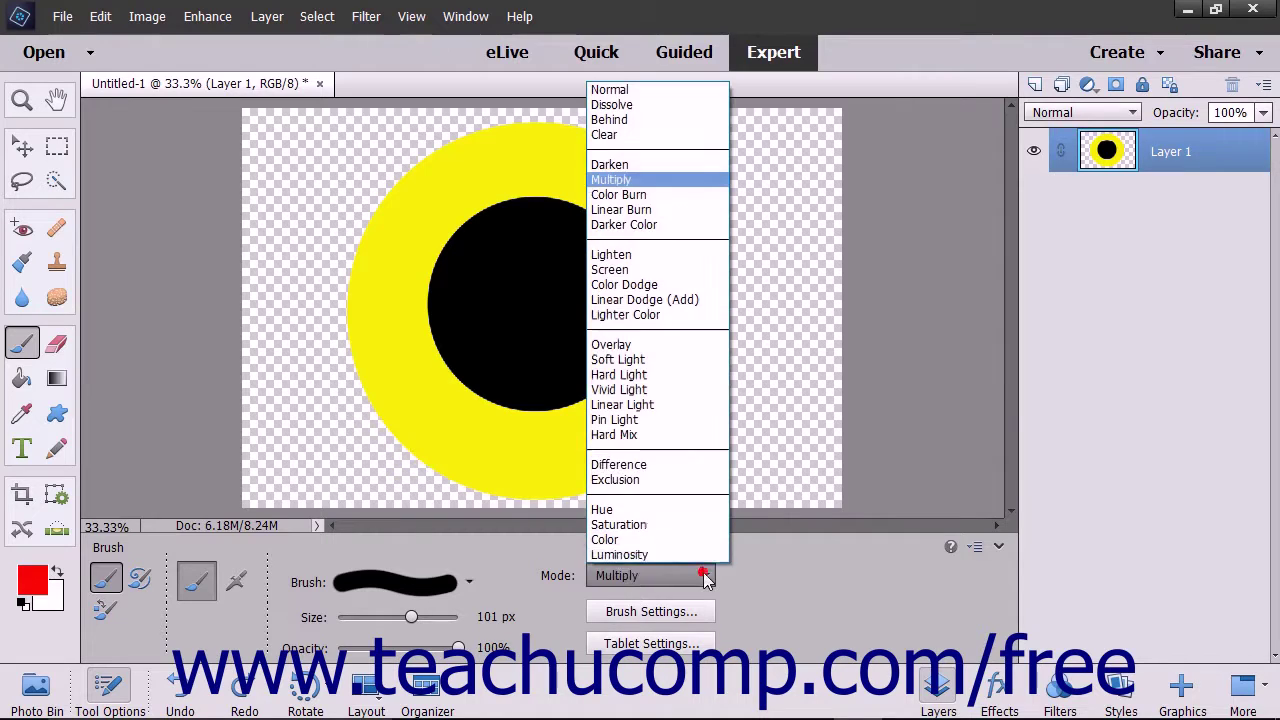
click(637, 195)
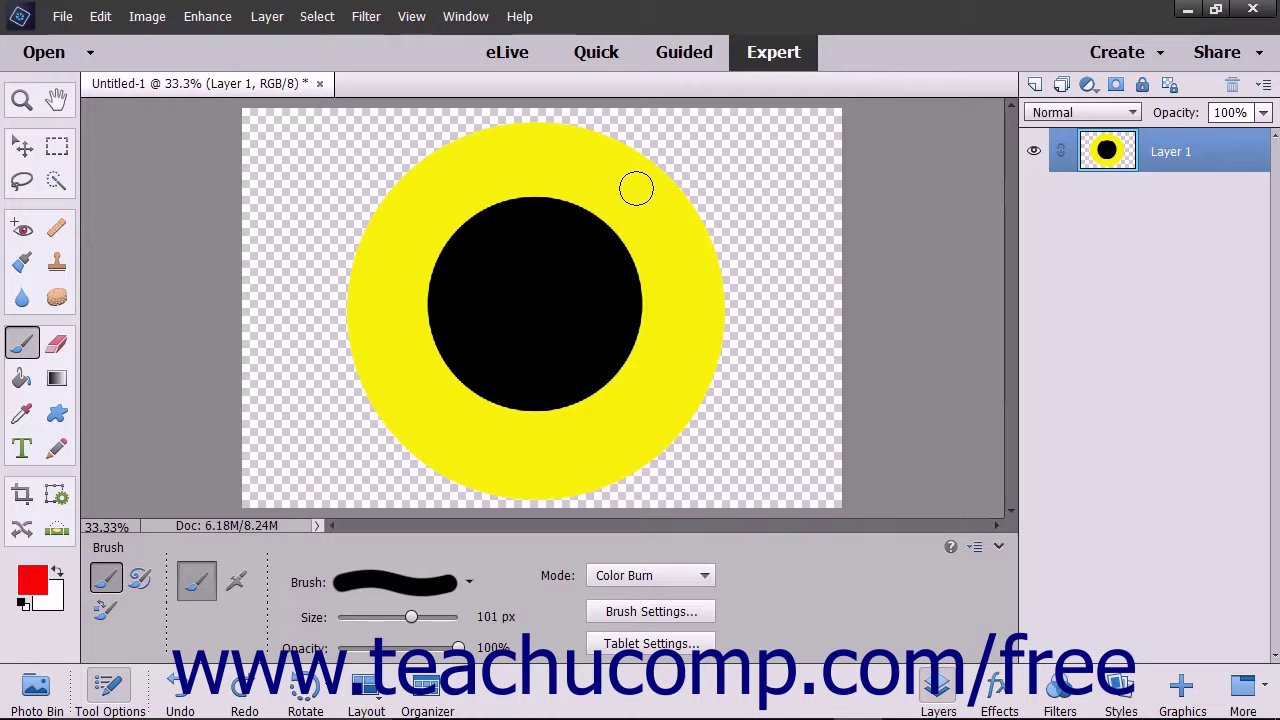
mouse_move(634, 155)
mouse_down()
mouse_move(624, 259)
mouse_move(593, 287)
mouse_move(595, 228)
mouse_move(649, 255)
mouse_move(719, 241)
mouse_move(714, 186)
mouse_move(664, 194)
mouse_move(658, 222)
mouse_move(705, 225)
mouse_up()
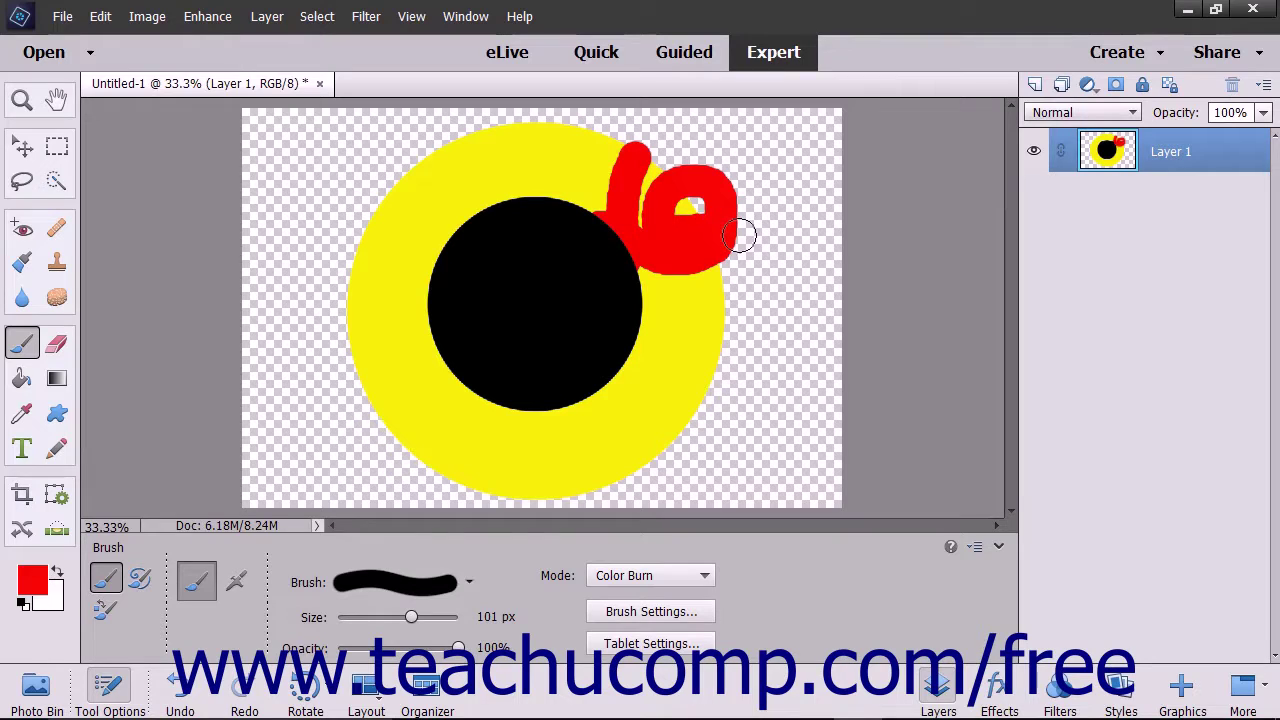
key(ctrl+z)
click(700, 576)
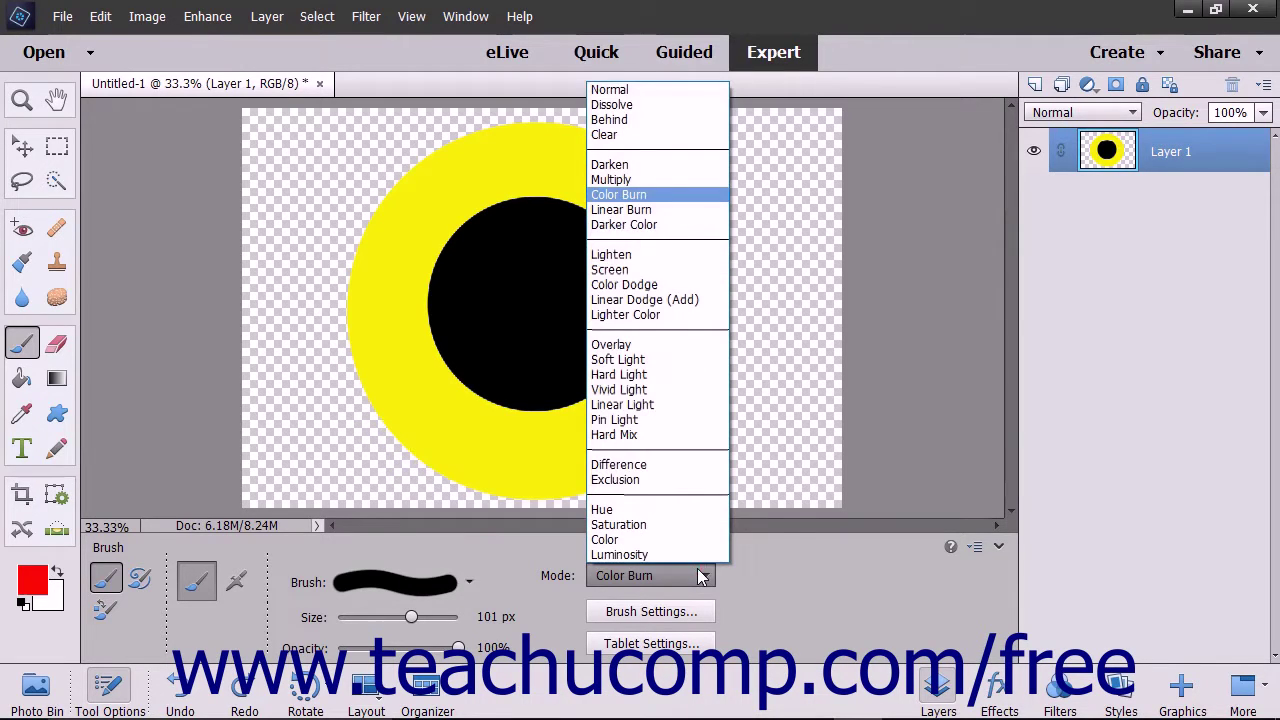
click(660, 209)
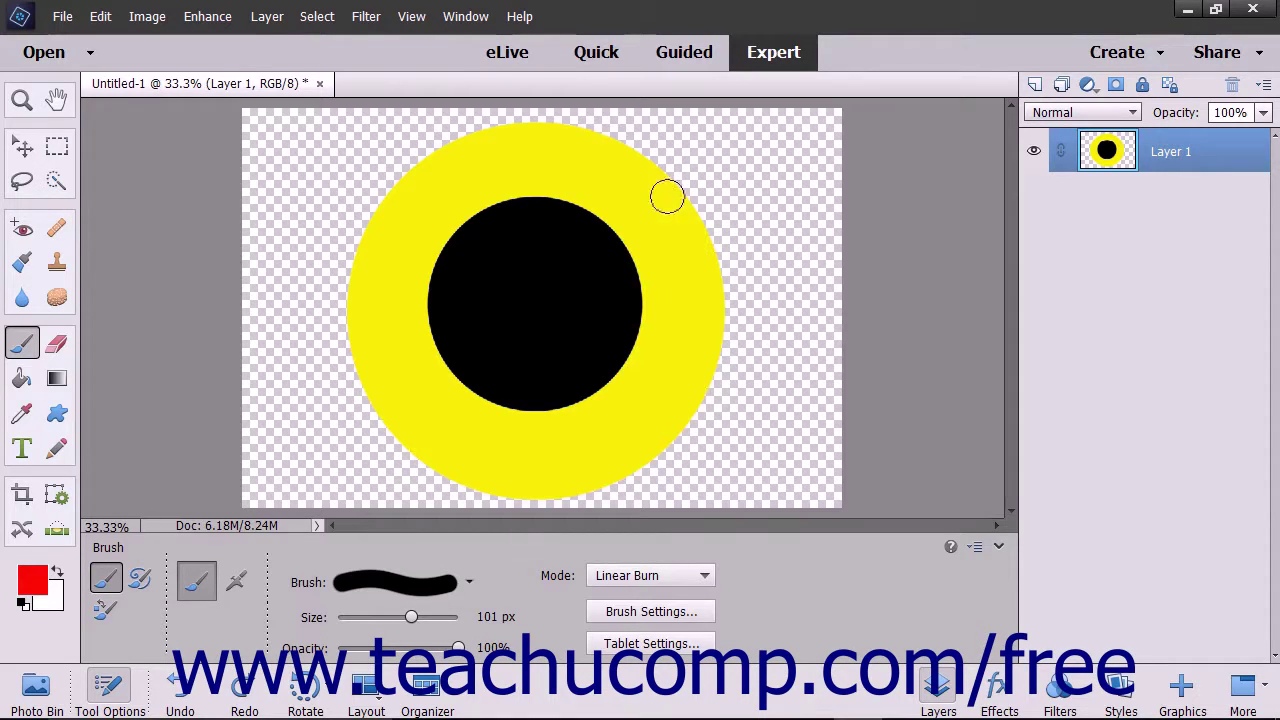
mouse_move(683, 168)
mouse_down()
mouse_move(608, 243)
mouse_move(679, 255)
mouse_move(703, 292)
mouse_move(752, 295)
mouse_up()
key(ctrl+z)
Paint and undo a red Darker Color stroke across the ring.
click(700, 575)
click(636, 226)
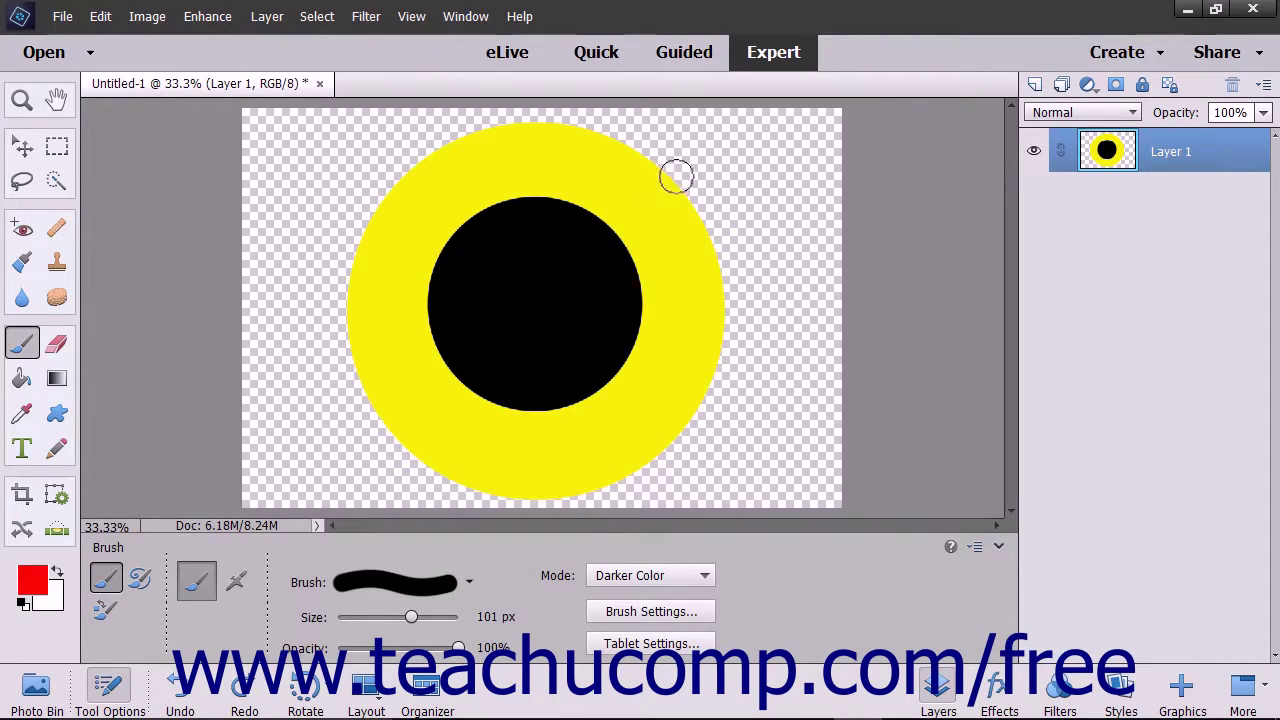
mouse_move(684, 155)
mouse_down()
mouse_move(599, 244)
mouse_move(594, 271)
mouse_move(624, 266)
mouse_move(621, 247)
mouse_move(598, 260)
mouse_move(772, 270)
mouse_up()
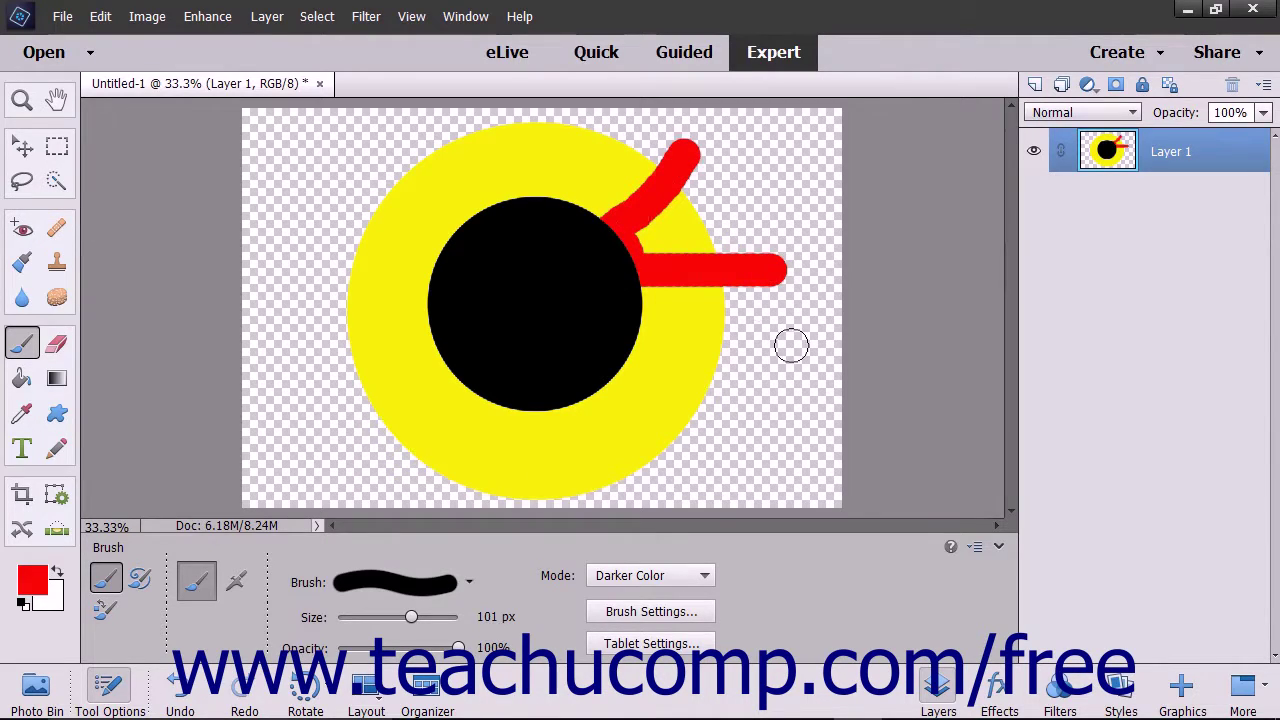
key(ctrl+z)
click(699, 575)
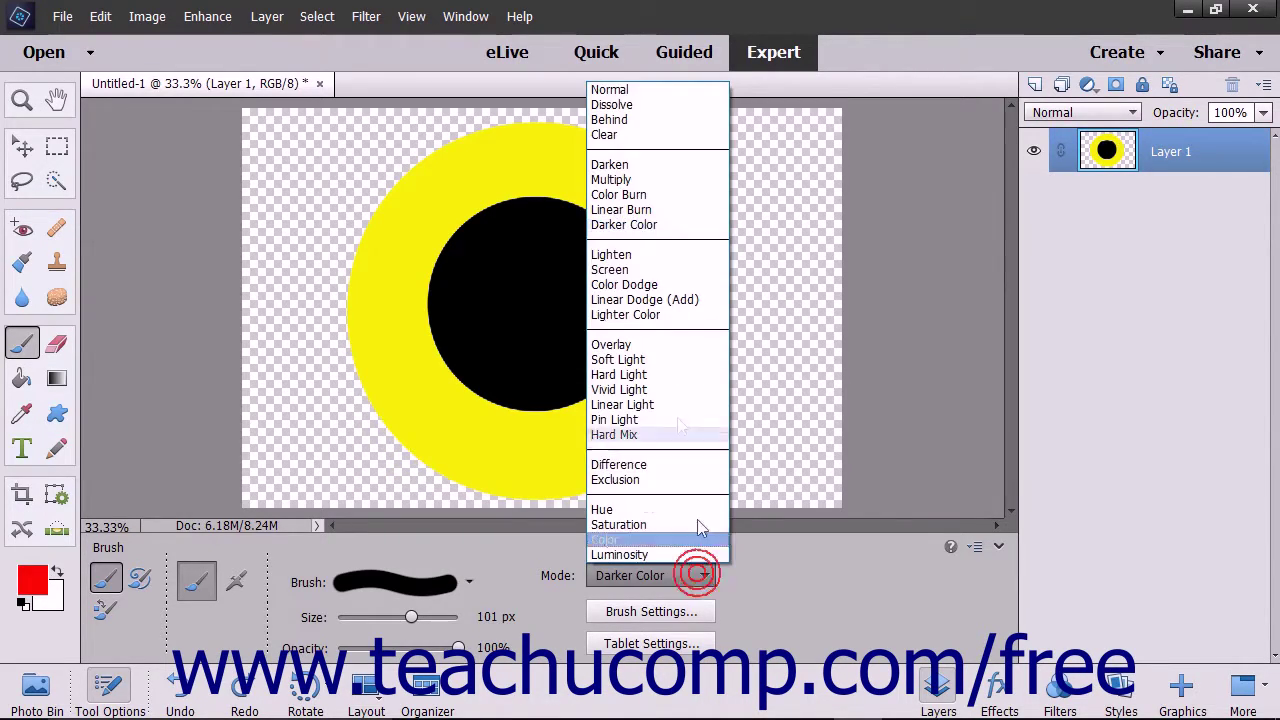
Paint and undo red test strokes in Lighten and Screen brush modes.
click(617, 256)
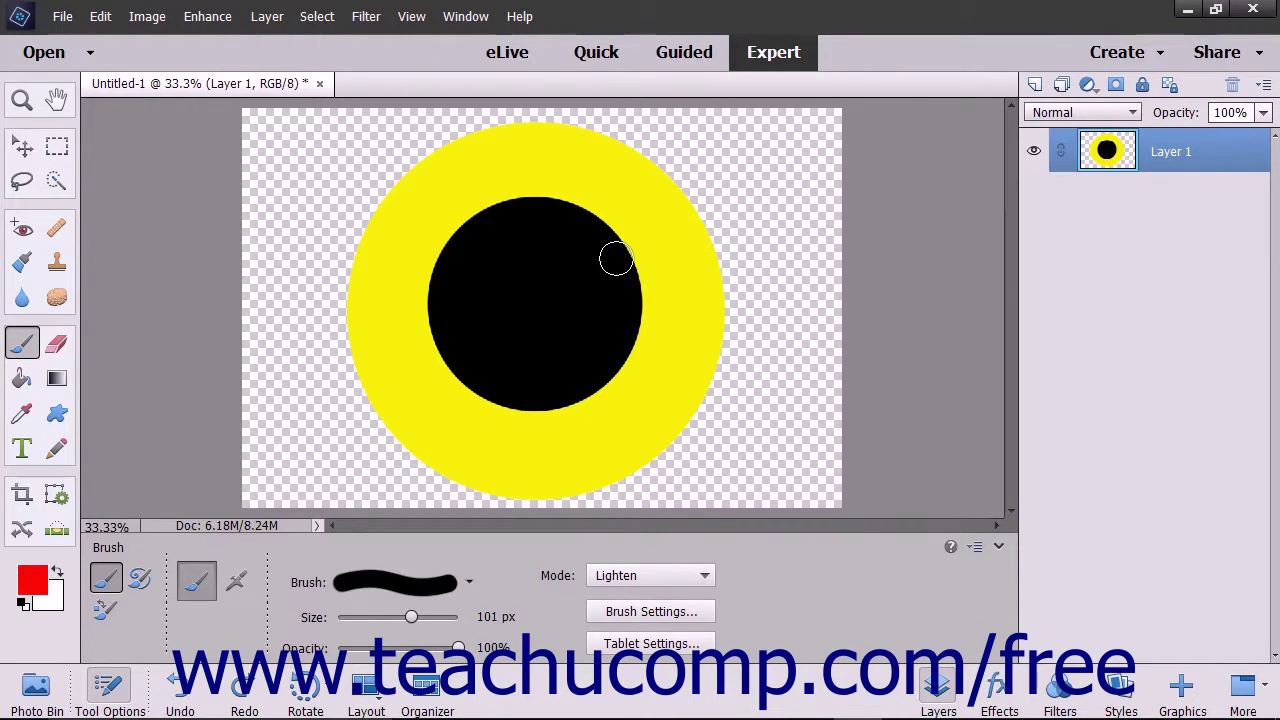
mouse_move(666, 137)
mouse_down()
mouse_move(621, 210)
mouse_move(602, 274)
mouse_move(670, 317)
mouse_move(764, 326)
mouse_up()
key(ctrl+z)
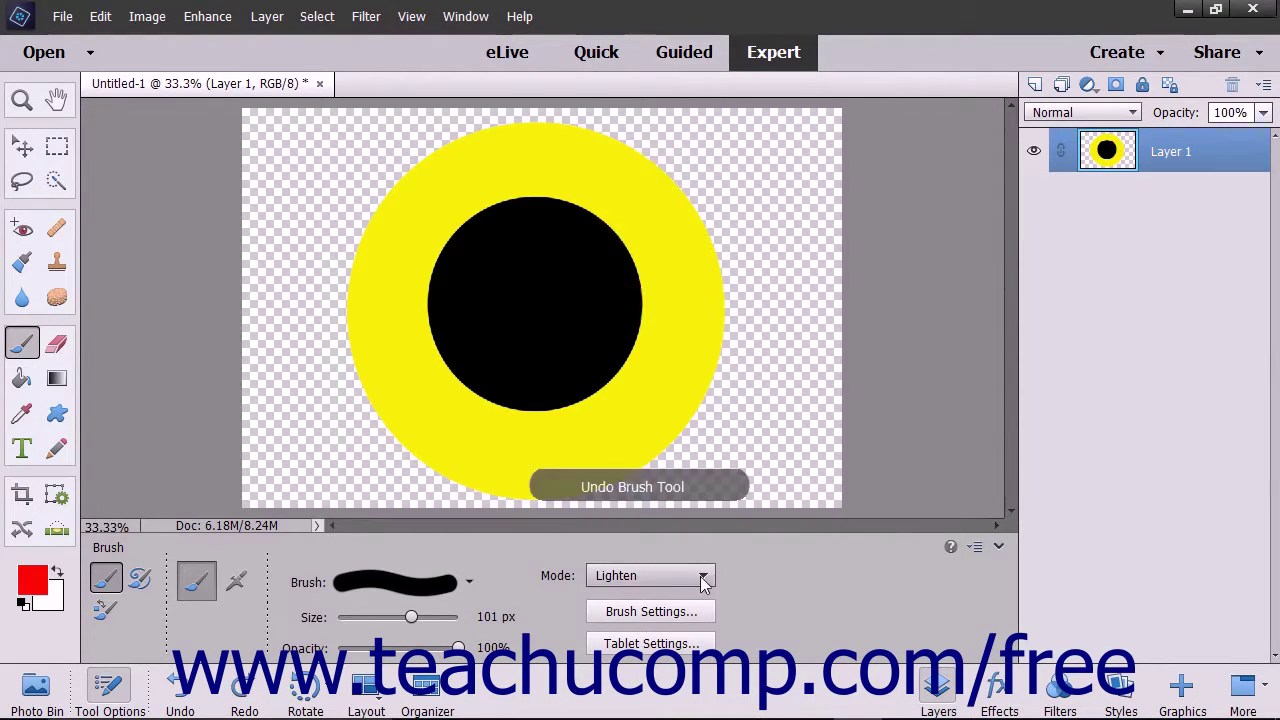
click(700, 576)
click(621, 270)
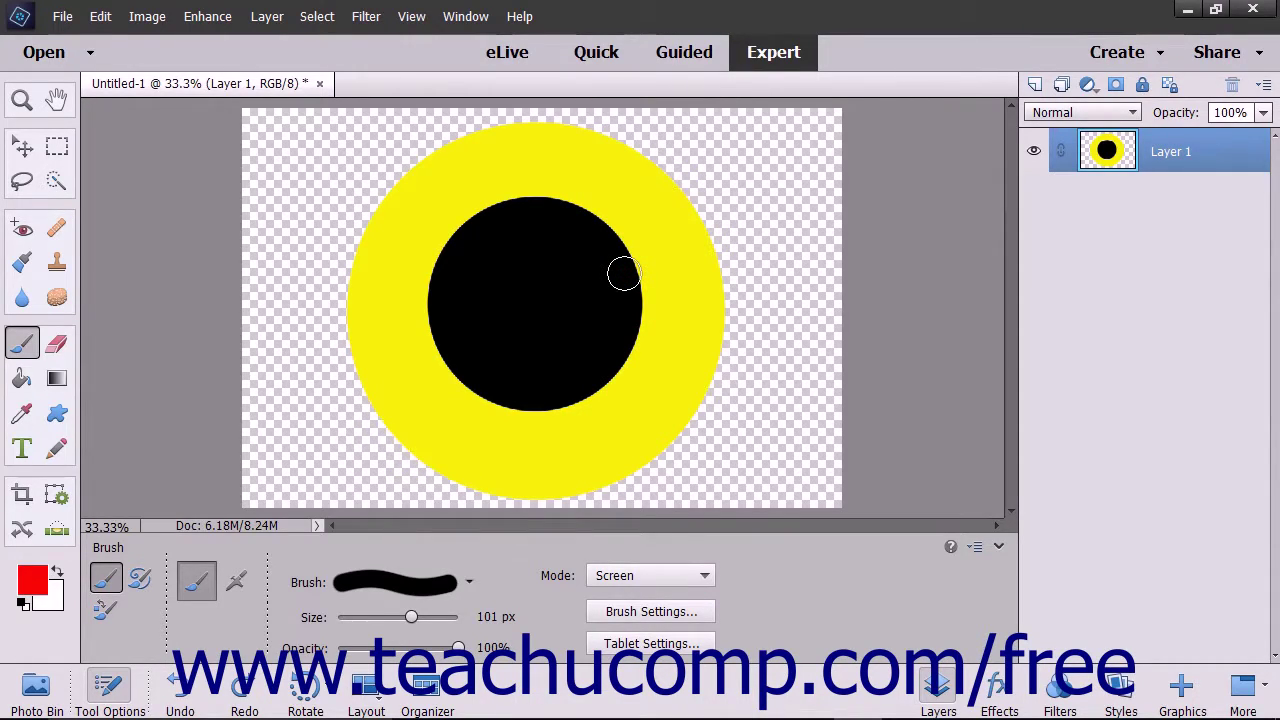
mouse_move(663, 156)
mouse_down()
mouse_move(599, 257)
mouse_move(597, 295)
mouse_move(620, 322)
mouse_move(638, 279)
mouse_move(627, 247)
mouse_move(637, 315)
mouse_move(701, 342)
mouse_move(776, 344)
mouse_up()
key(ctrl+z)
Paint and undo red test strokes in Color Dodge and Linear Dodge (Add) modes.
click(698, 575)
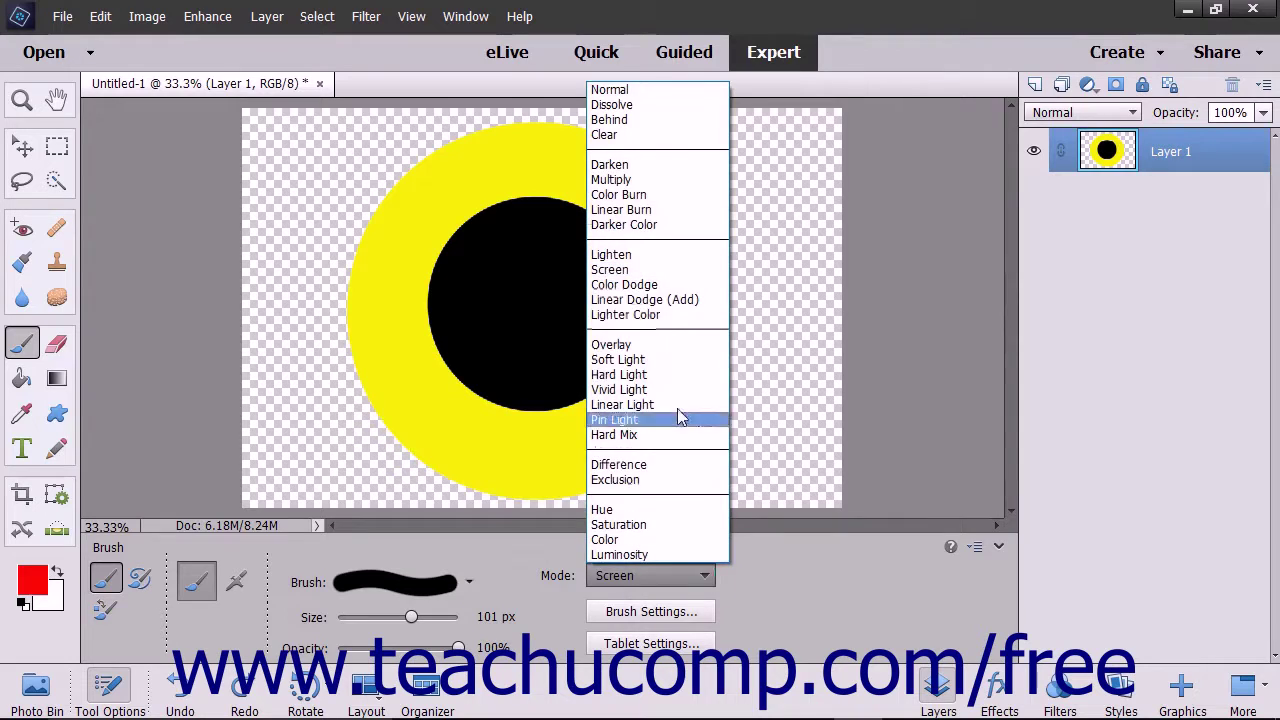
click(651, 286)
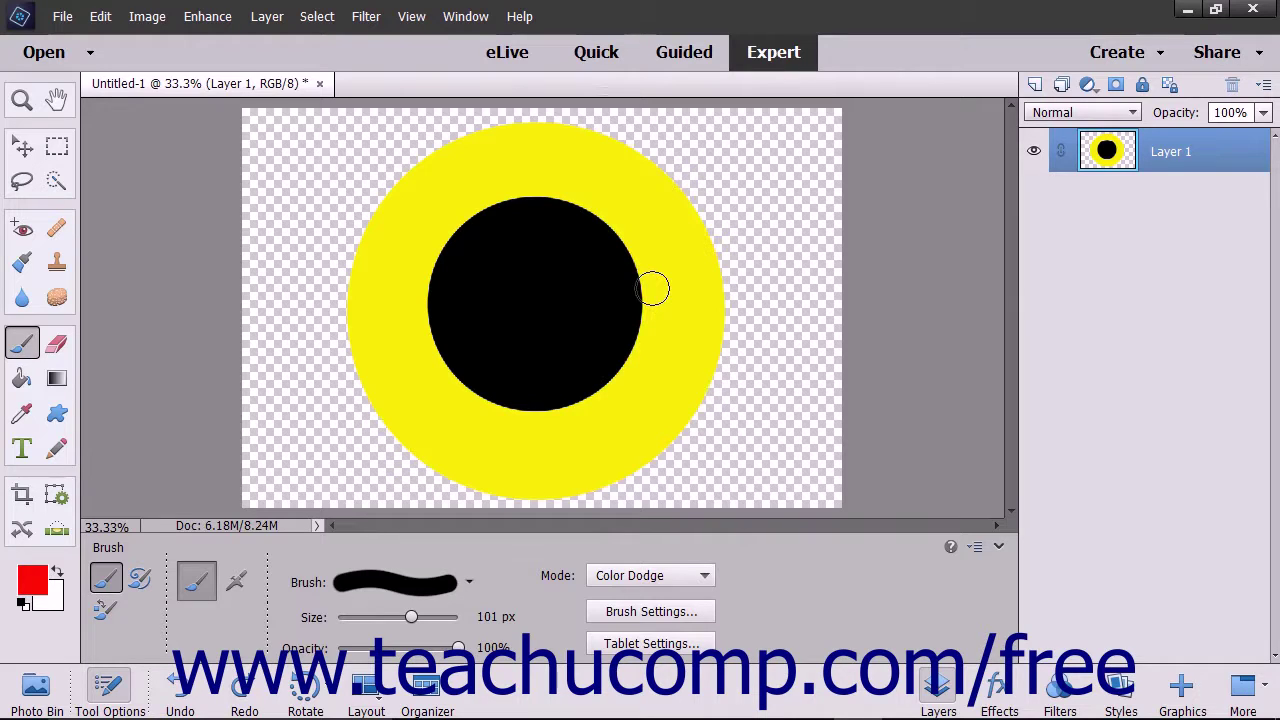
mouse_move(702, 162)
mouse_down()
mouse_move(623, 234)
mouse_move(605, 272)
mouse_move(626, 300)
mouse_move(663, 275)
mouse_move(646, 245)
mouse_move(622, 372)
mouse_move(750, 414)
mouse_up()
key(ctrl+z)
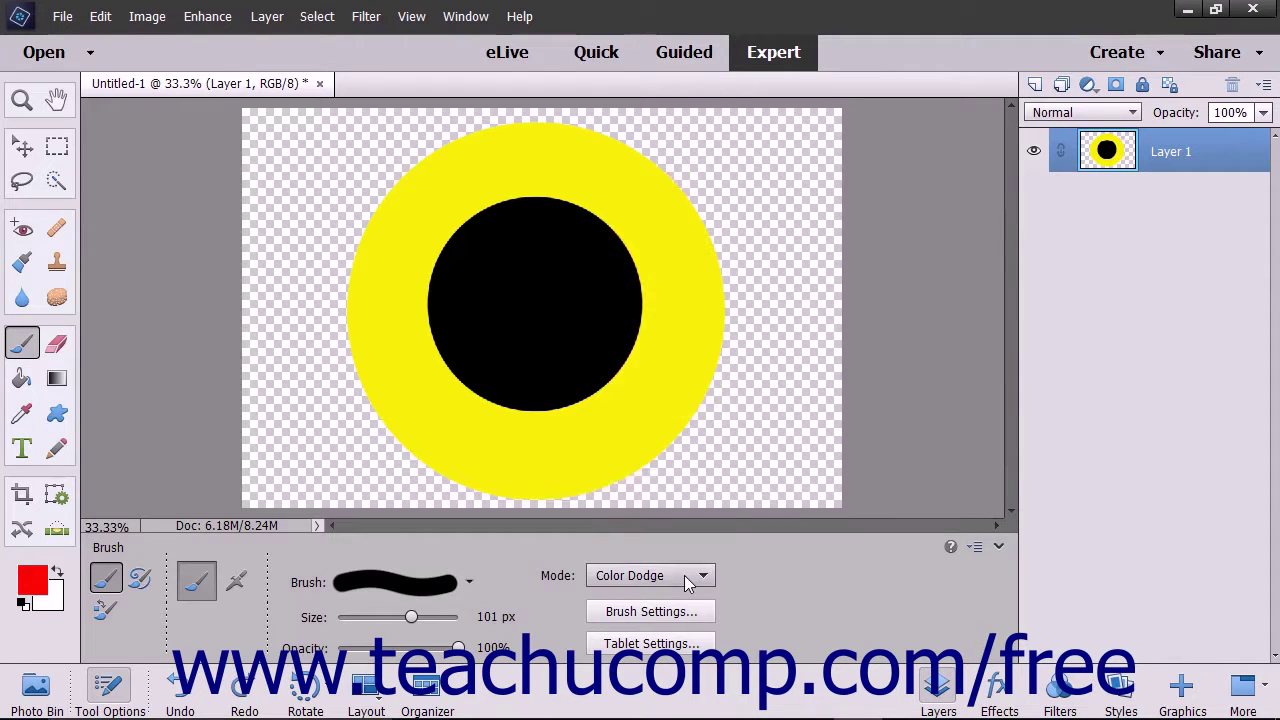
click(688, 584)
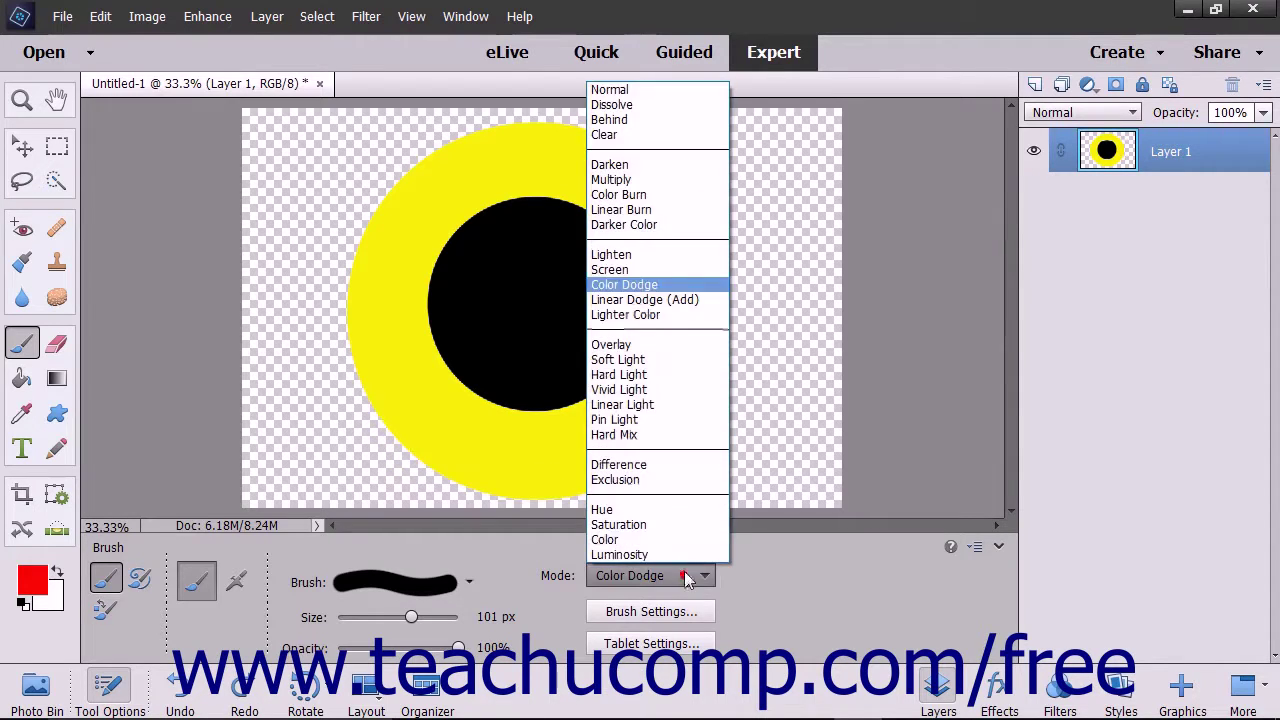
click(646, 300)
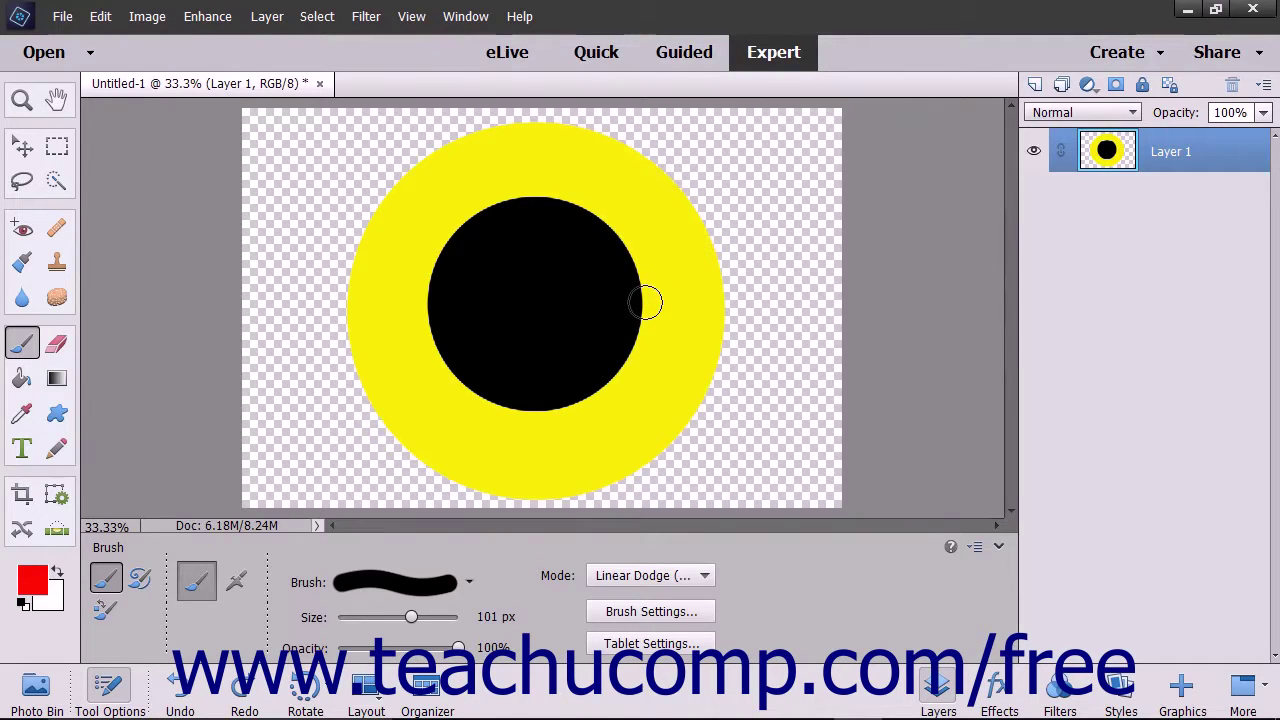
mouse_move(676, 172)
mouse_down()
mouse_move(606, 238)
mouse_move(612, 271)
mouse_move(640, 260)
mouse_move(602, 259)
mouse_move(601, 283)
mouse_move(772, 266)
mouse_up()
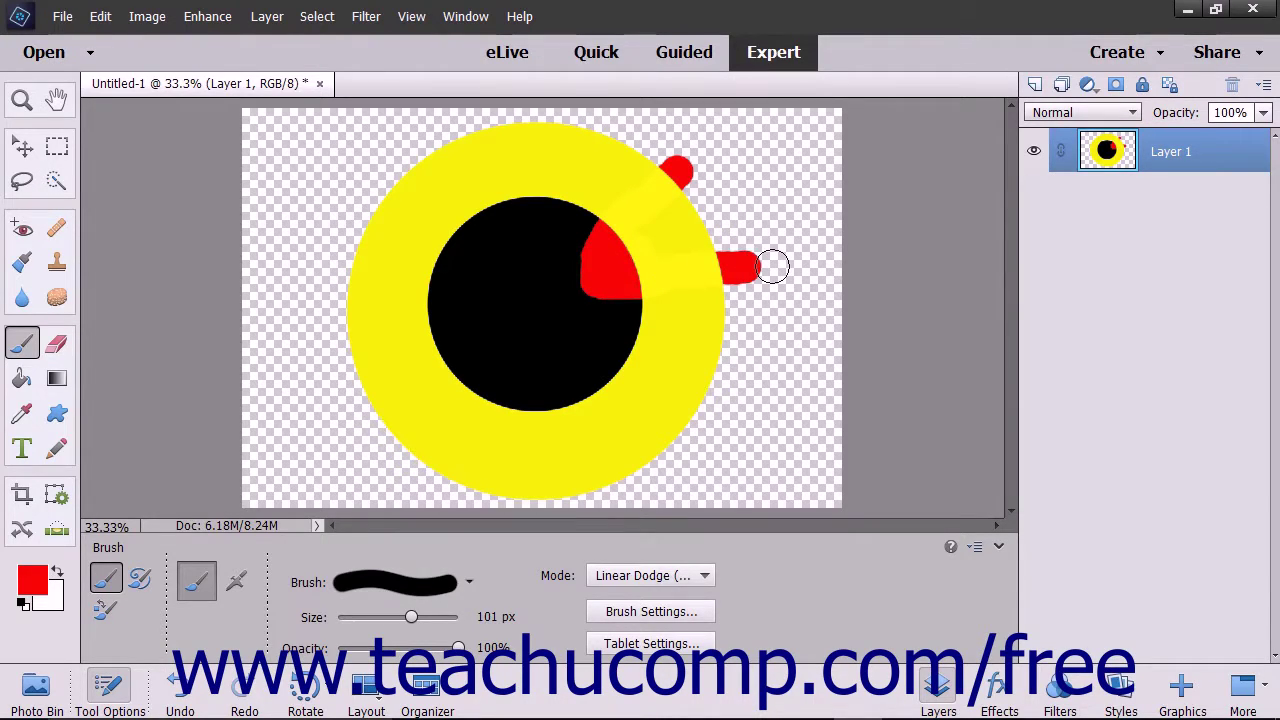
key(ctrl+z)
Paint and undo a red Lighter Color stroke from the ring into the black circle.
click(694, 575)
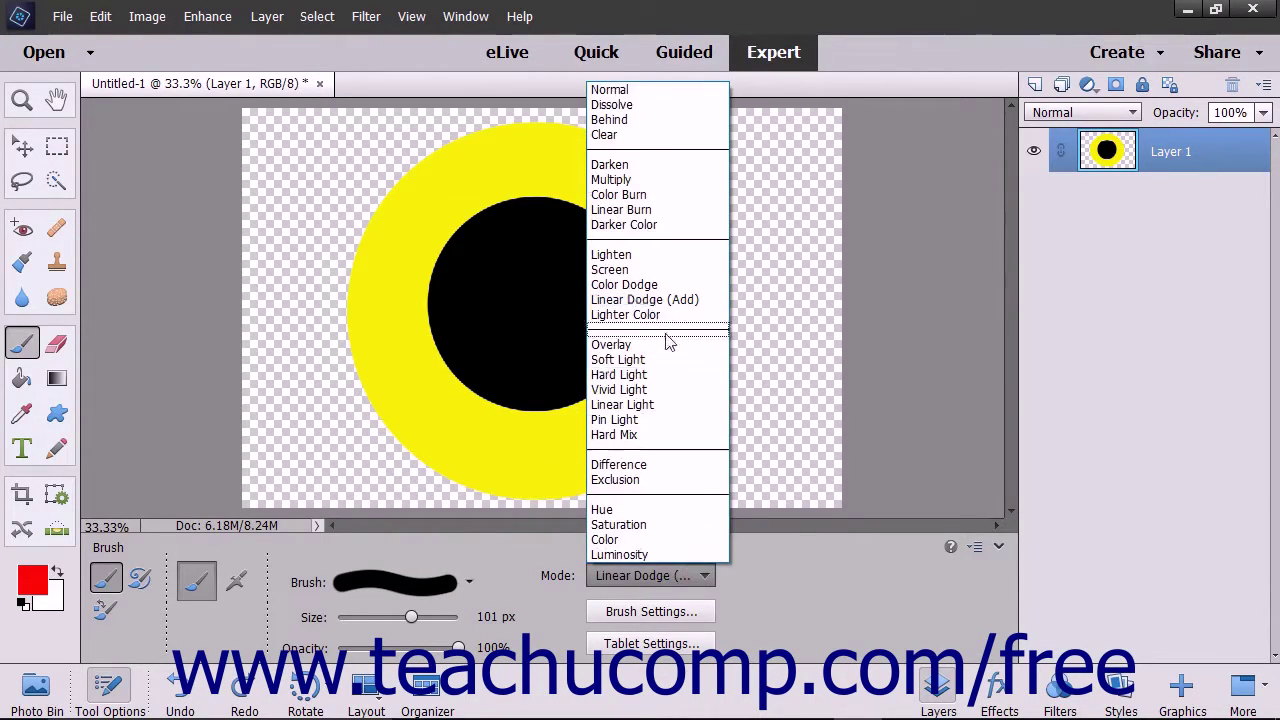
click(660, 315)
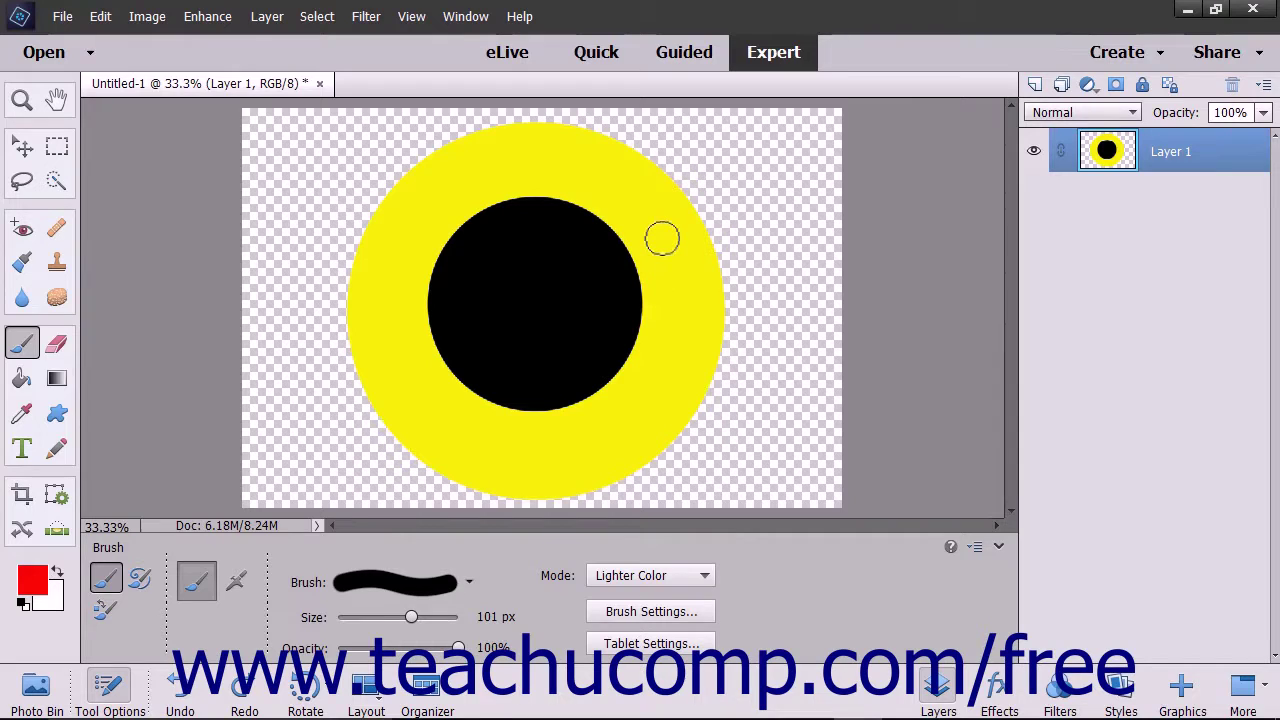
mouse_move(670, 150)
mouse_down()
mouse_move(608, 293)
mouse_move(692, 323)
mouse_move(741, 285)
mouse_move(673, 285)
mouse_move(617, 305)
mouse_move(683, 377)
mouse_move(777, 409)
mouse_up()
key(ctrl+z)
click(705, 575)
Paint and undo red test strokes in Overlay and Soft Light brush modes.
click(643, 341)
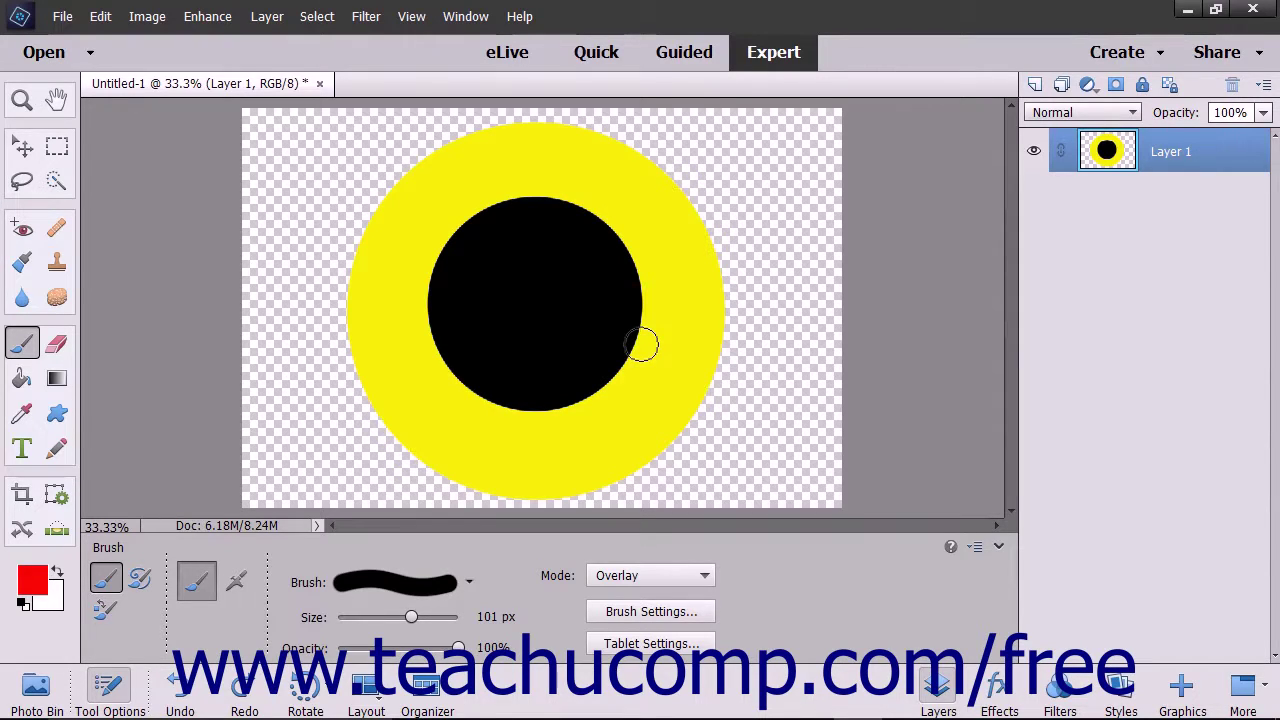
mouse_move(682, 158)
mouse_down()
mouse_move(635, 227)
mouse_move(618, 305)
mouse_move(745, 436)
mouse_up()
key(ctrl+z)
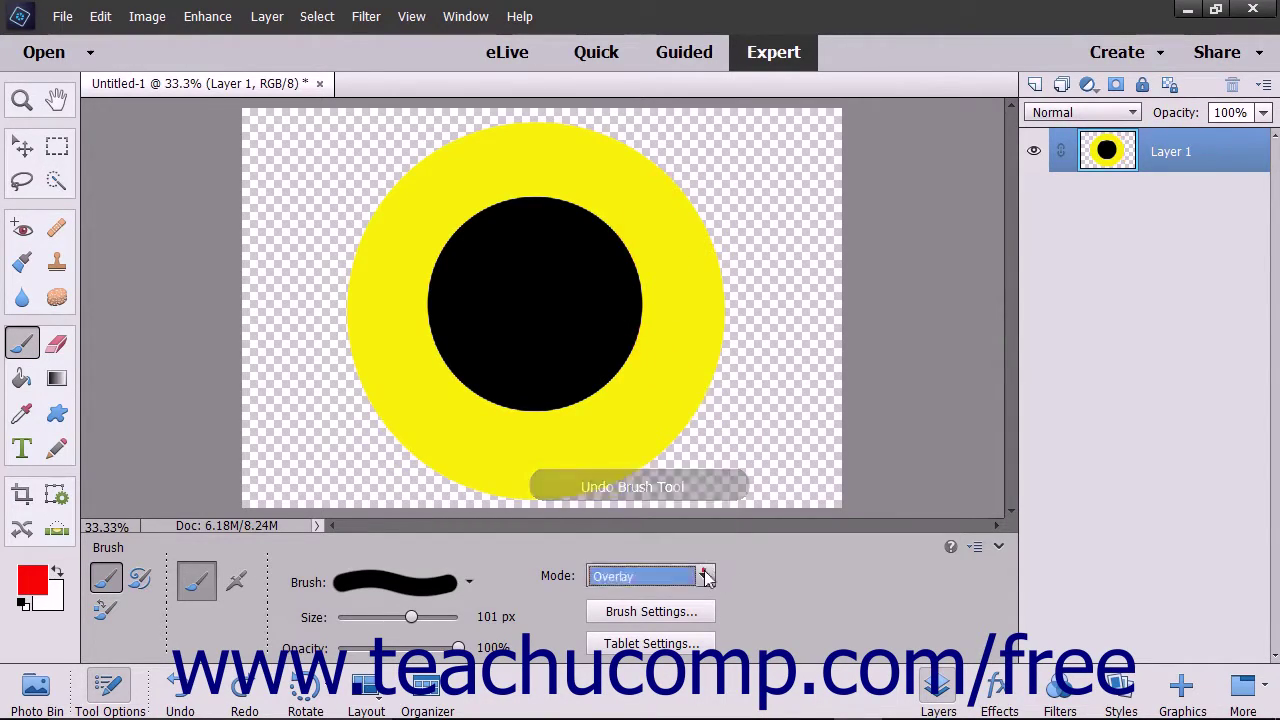
click(697, 575)
click(631, 360)
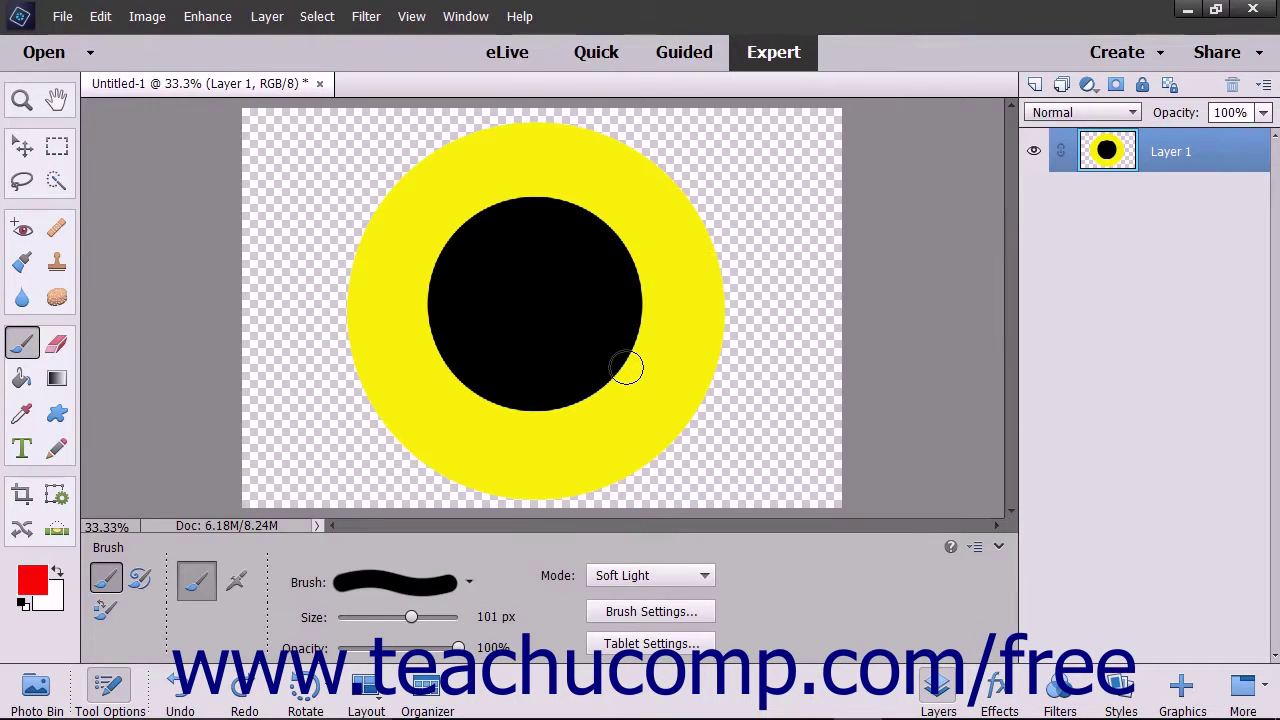
drag(689, 157, 626, 250)
mouse_move(620, 357)
mouse_down()
mouse_move(656, 403)
mouse_move(748, 464)
mouse_up()
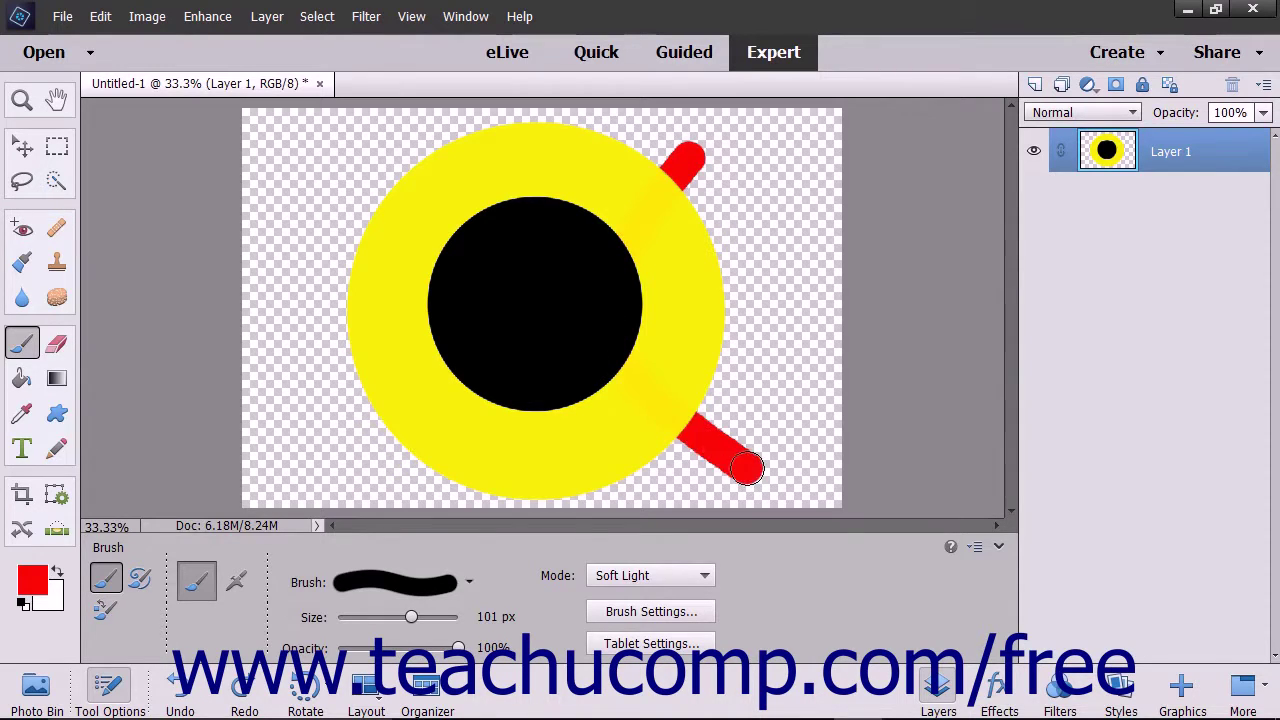
key(ctrl+z)
key(ctrl+z)
Test red Hard Light and Vivid Light strokes, then switch the brush to Linear Light.
click(700, 575)
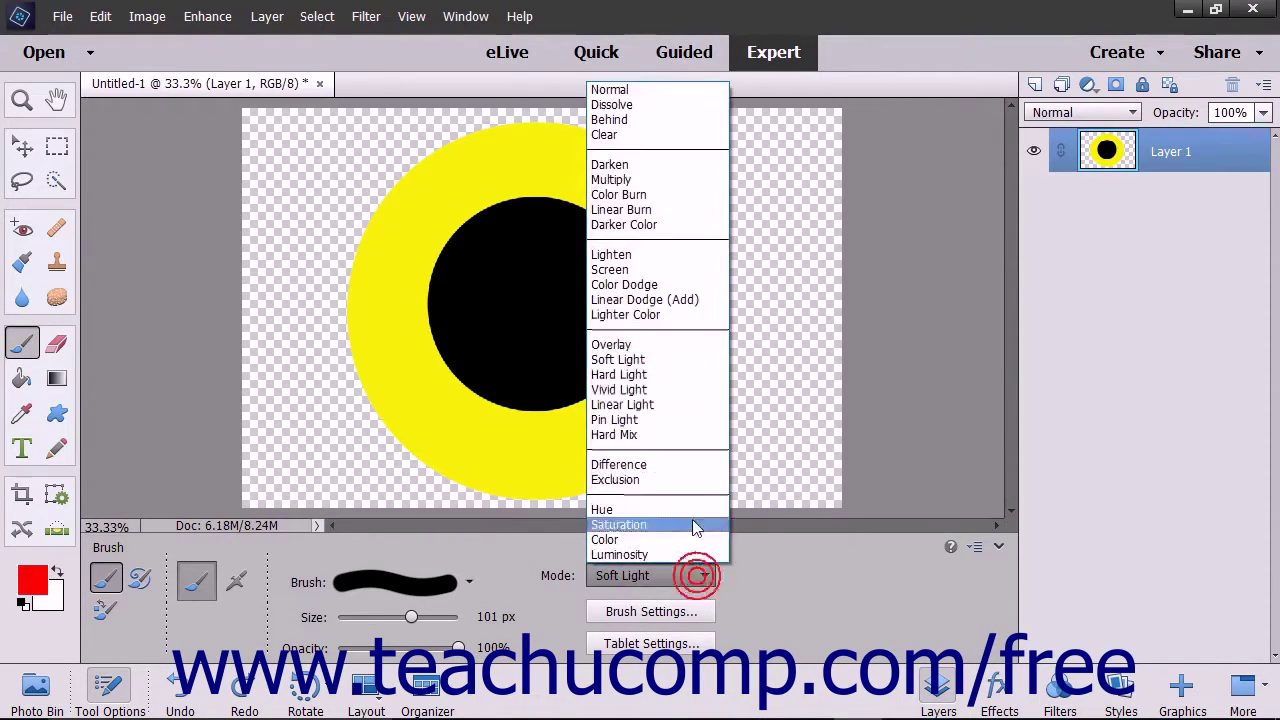
click(643, 376)
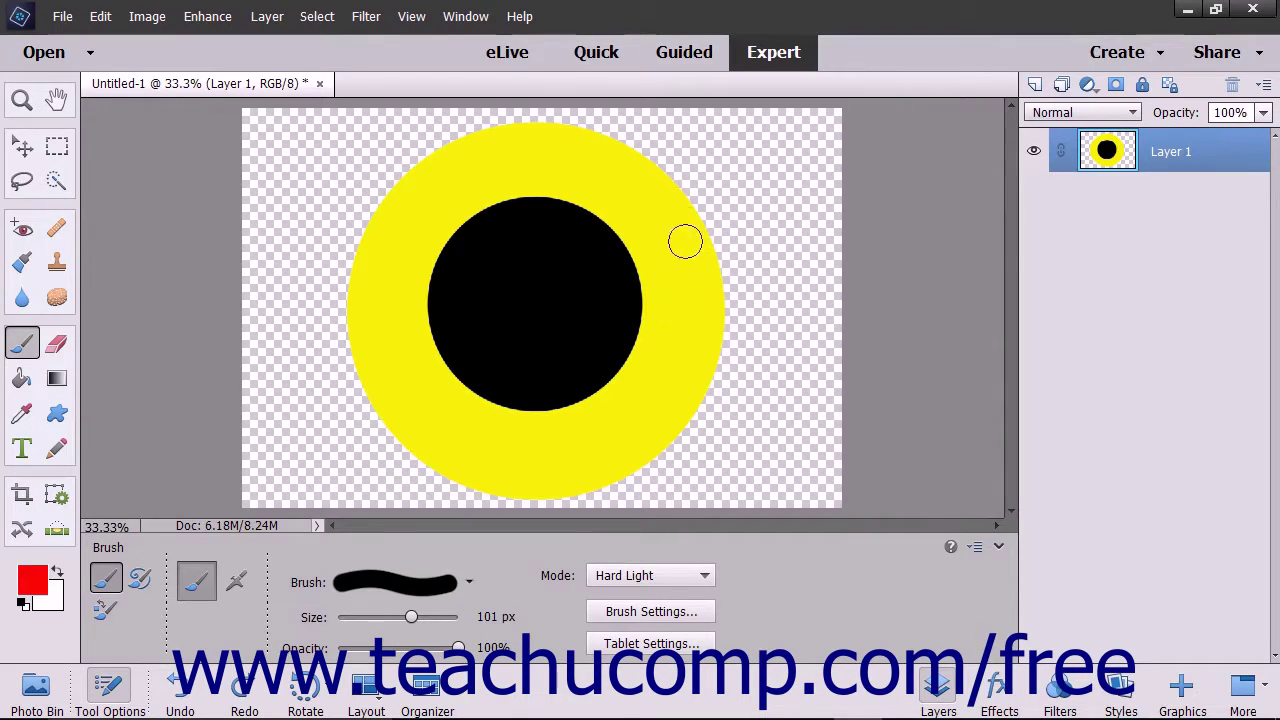
mouse_move(708, 165)
mouse_down()
mouse_move(617, 294)
mouse_move(616, 355)
mouse_move(658, 435)
mouse_move(718, 483)
mouse_up()
key(ctrl+z)
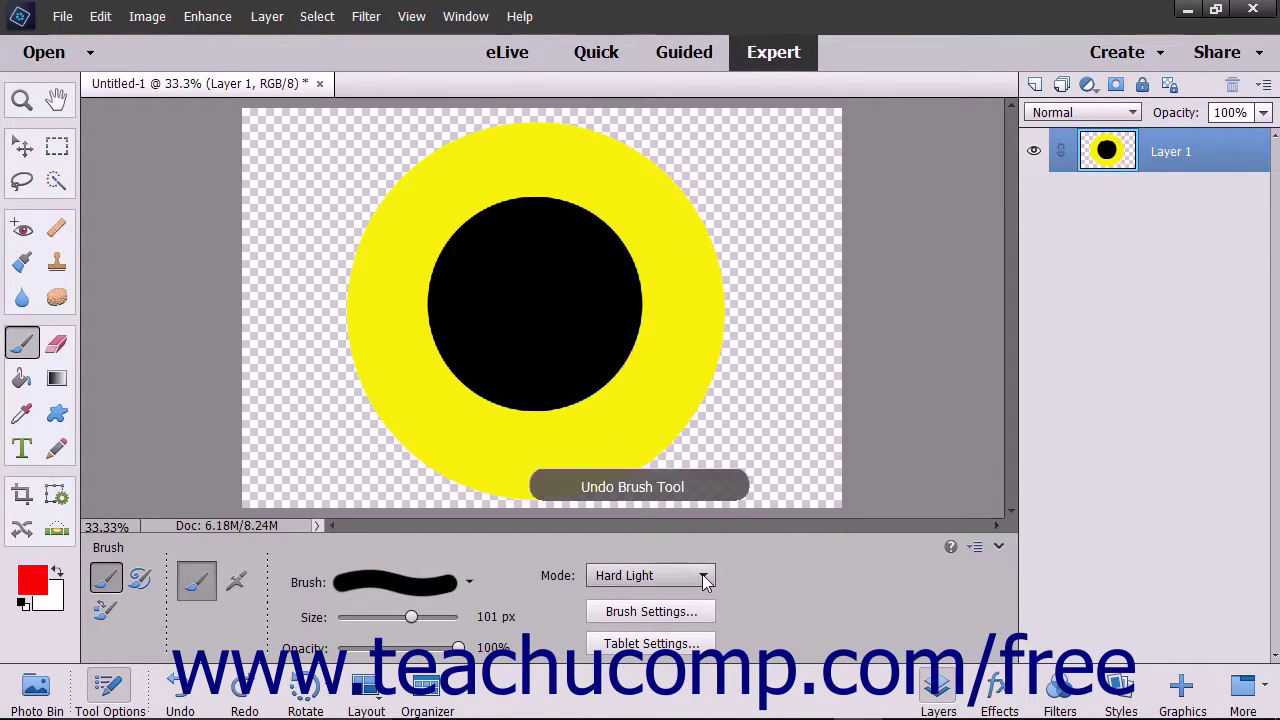
click(702, 575)
click(645, 390)
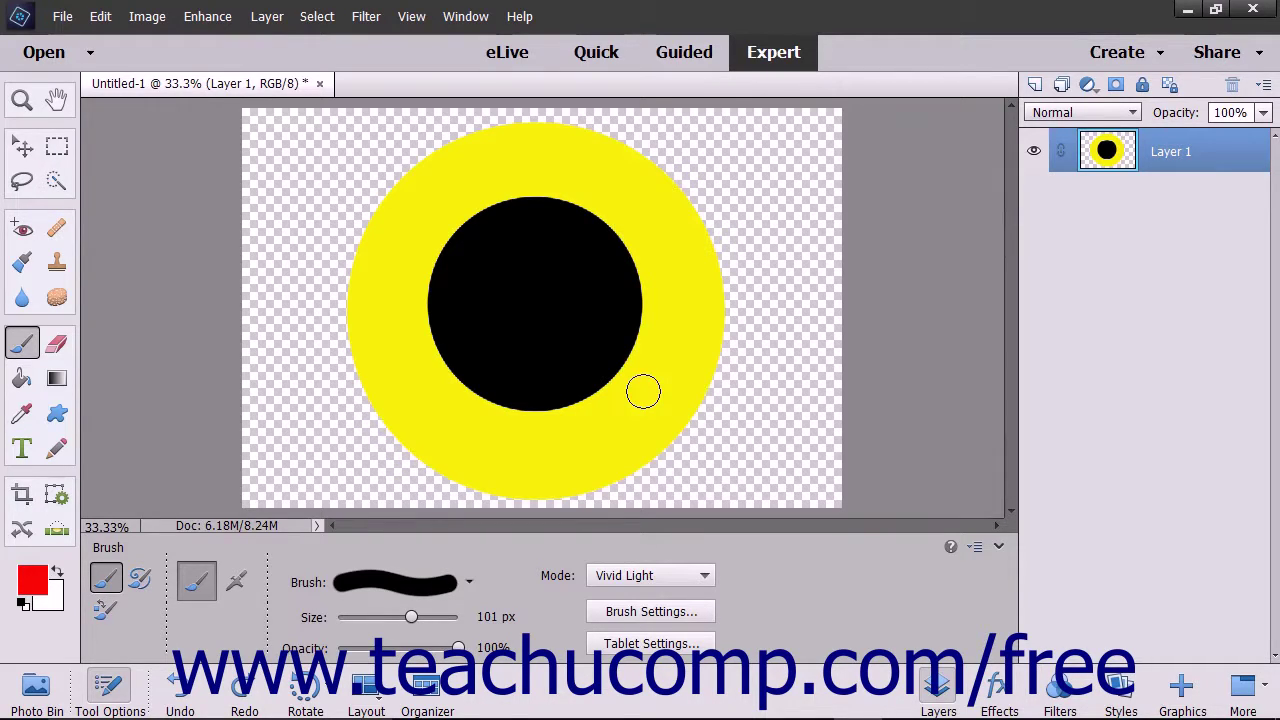
mouse_move(700, 129)
mouse_down()
mouse_move(615, 262)
mouse_move(604, 313)
mouse_move(628, 415)
mouse_move(688, 499)
mouse_up()
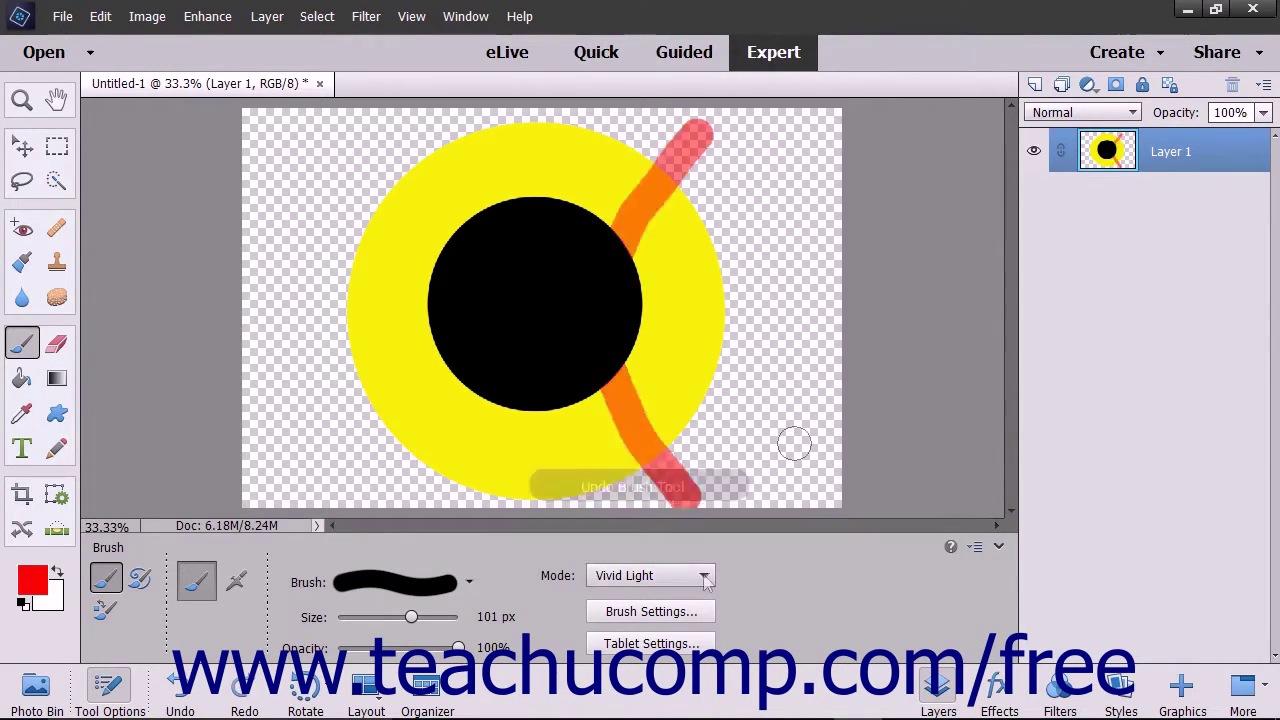
click(705, 577)
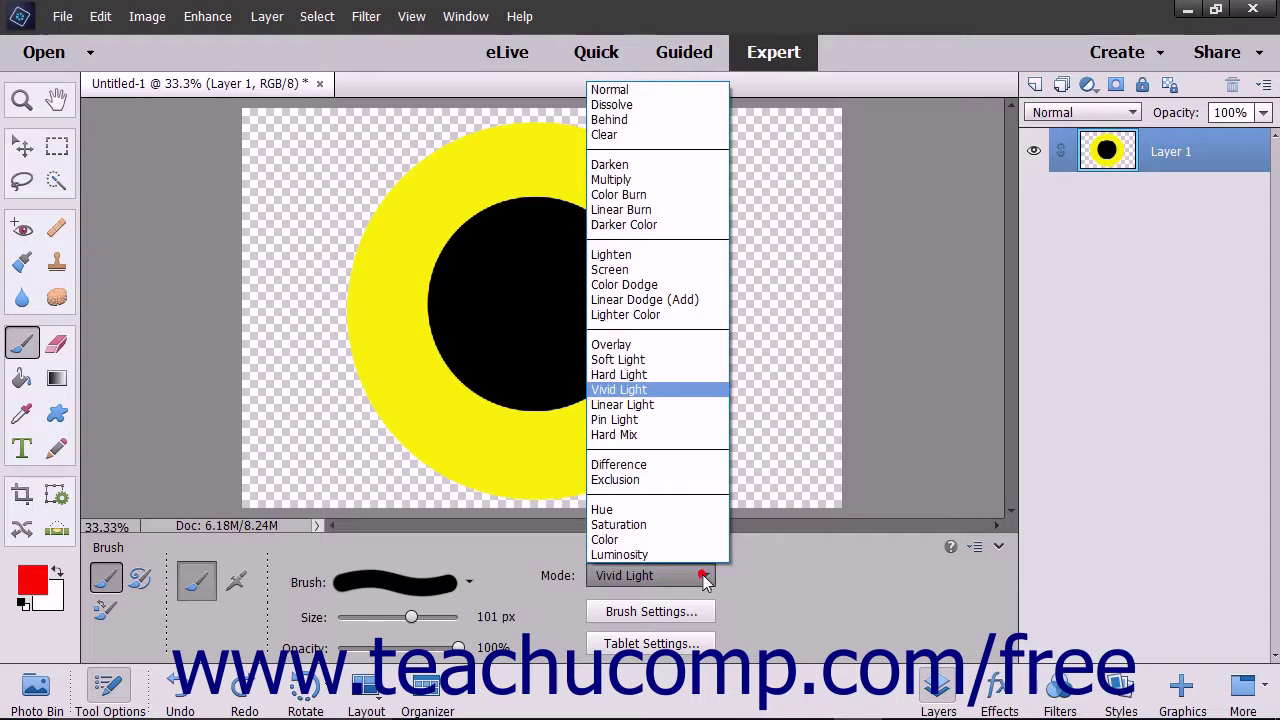
click(655, 405)
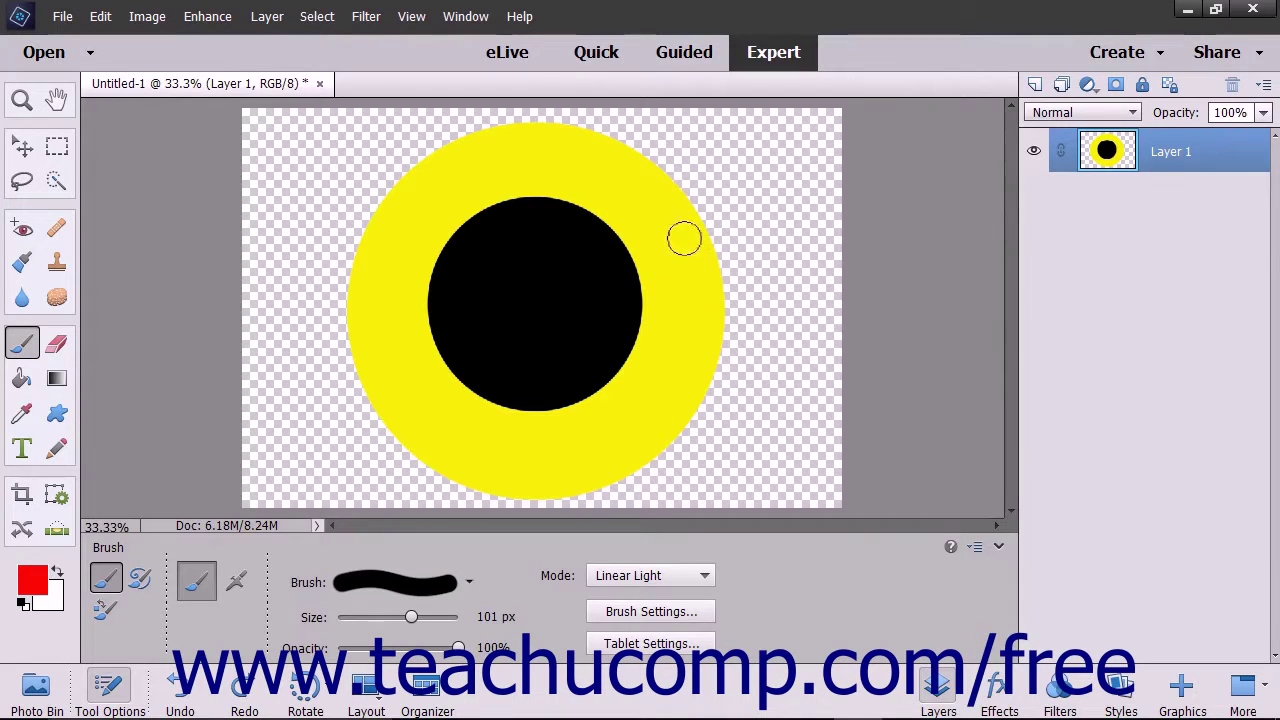
Paint and undo red test strokes in Linear Light and Pin Light modes.
mouse_move(702, 160)
mouse_down()
mouse_move(645, 212)
mouse_move(598, 302)
mouse_move(599, 372)
mouse_move(623, 428)
mouse_move(690, 457)
mouse_up()
key(ctrl+z)
click(700, 577)
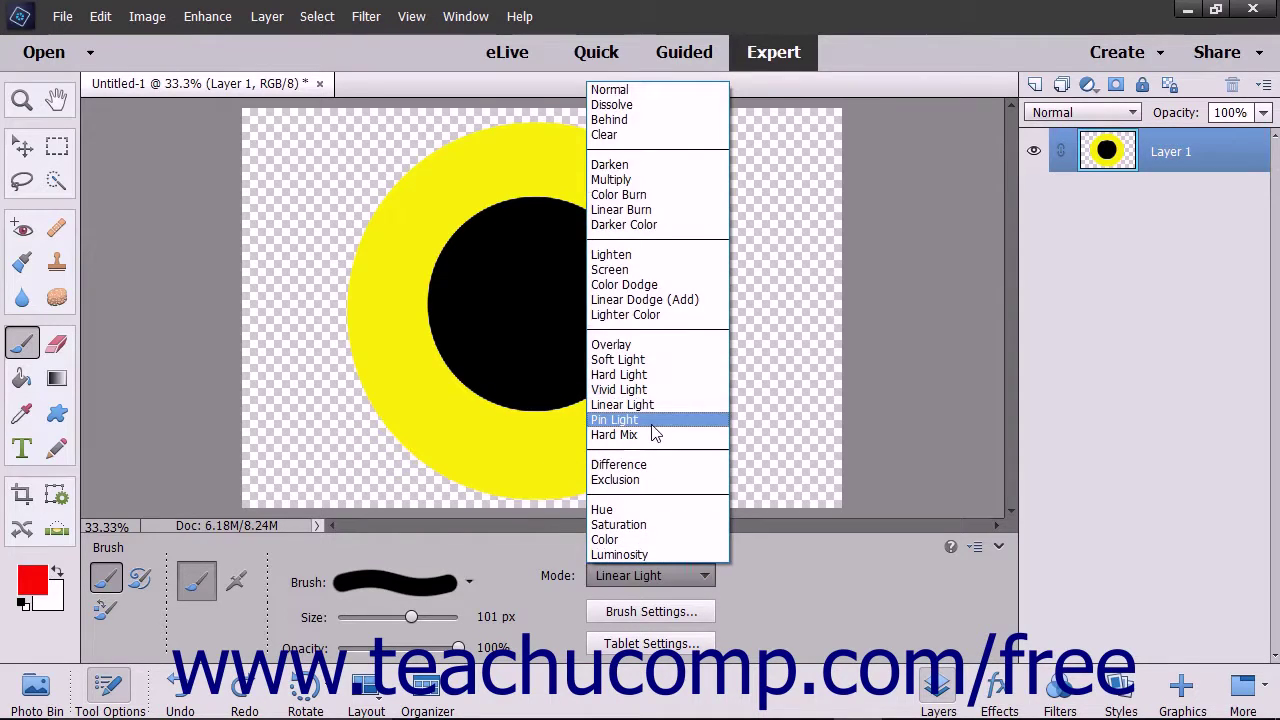
click(614, 420)
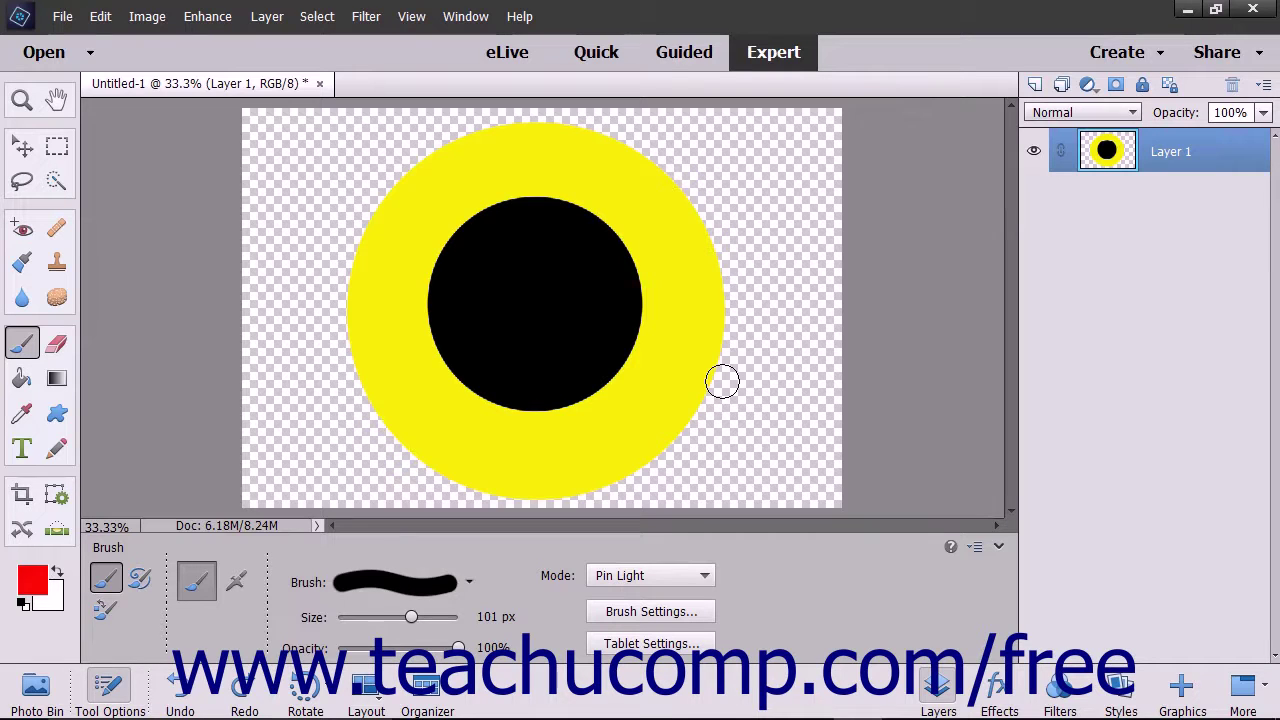
mouse_move(733, 172)
mouse_down()
mouse_move(633, 250)
mouse_move(607, 287)
mouse_move(601, 342)
mouse_move(622, 407)
mouse_move(670, 444)
mouse_move(755, 457)
mouse_up()
key(ctrl+z)
Paint and undo a red Hard Mix stroke, then set the brush to Difference.
click(692, 578)
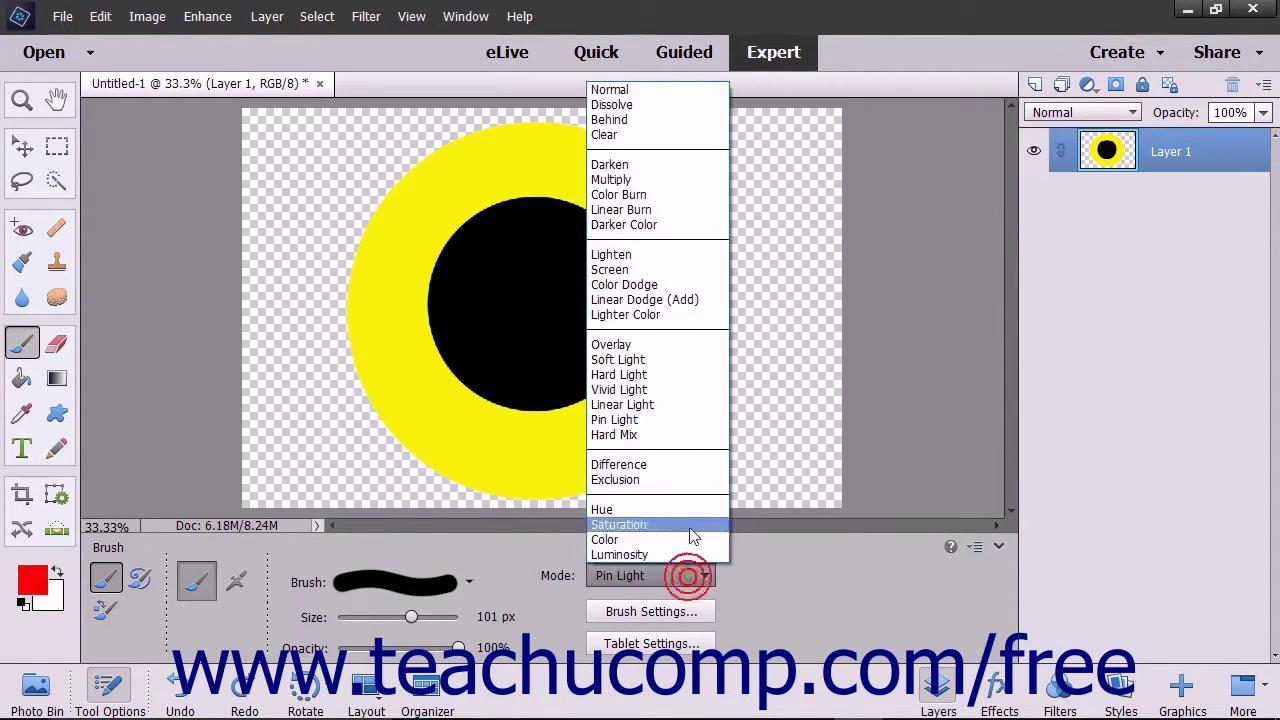
click(662, 436)
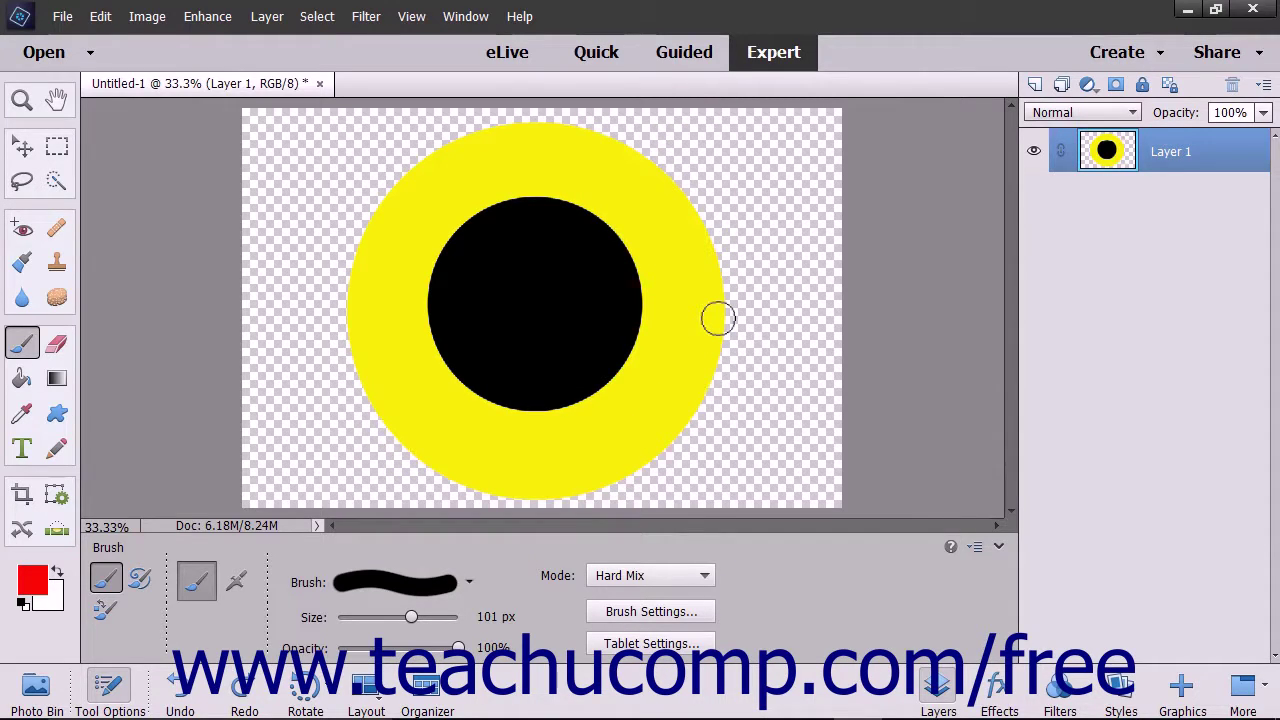
mouse_move(720, 184)
mouse_down()
mouse_move(671, 207)
mouse_move(584, 296)
mouse_move(748, 453)
mouse_up()
key(ctrl+z)
click(666, 580)
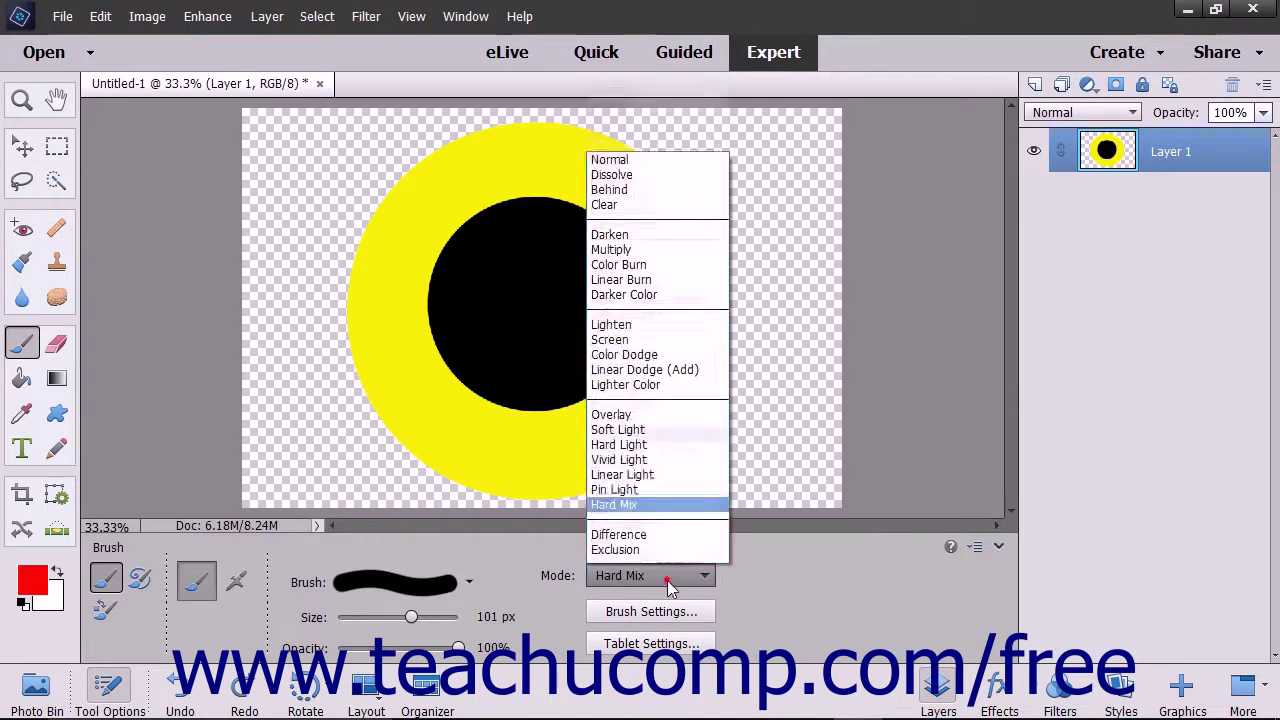
click(666, 464)
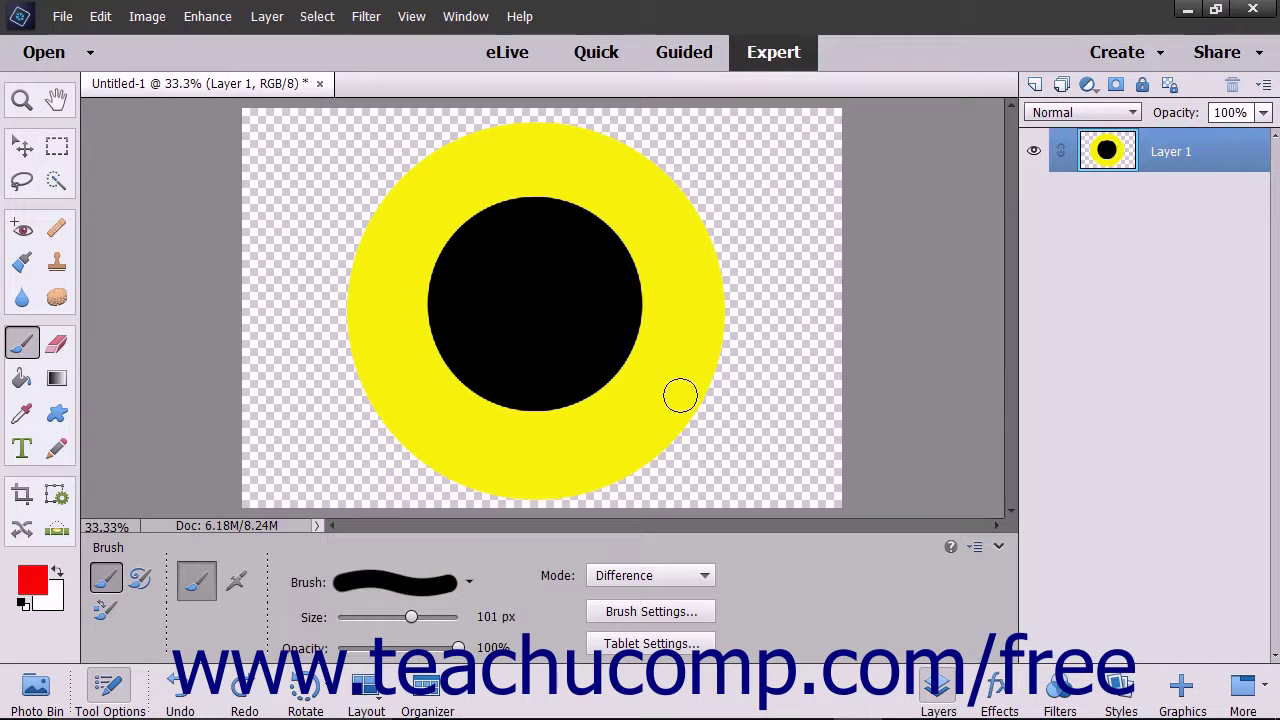
Paint and undo a red Difference stroke, then switch the brush to Exclusion.
mouse_move(703, 183)
mouse_down()
mouse_move(627, 265)
mouse_move(605, 334)
mouse_move(626, 401)
mouse_move(718, 478)
mouse_up()
key(ctrl+z)
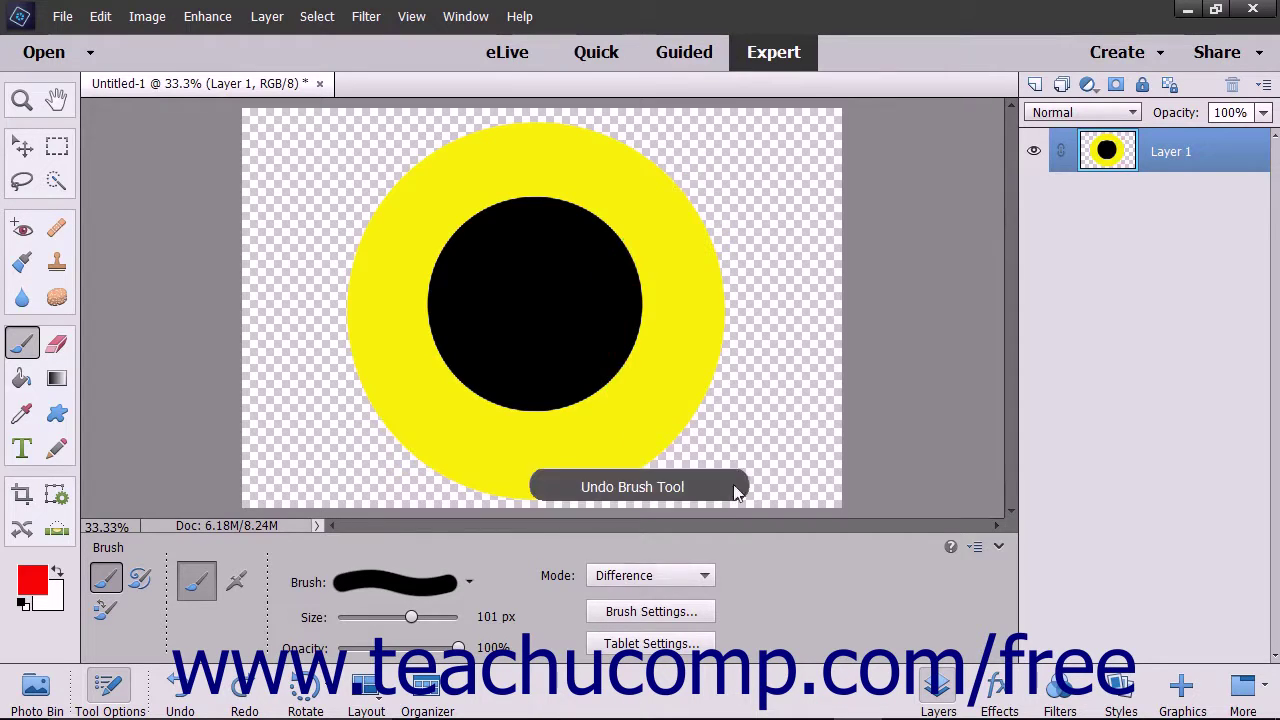
click(705, 576)
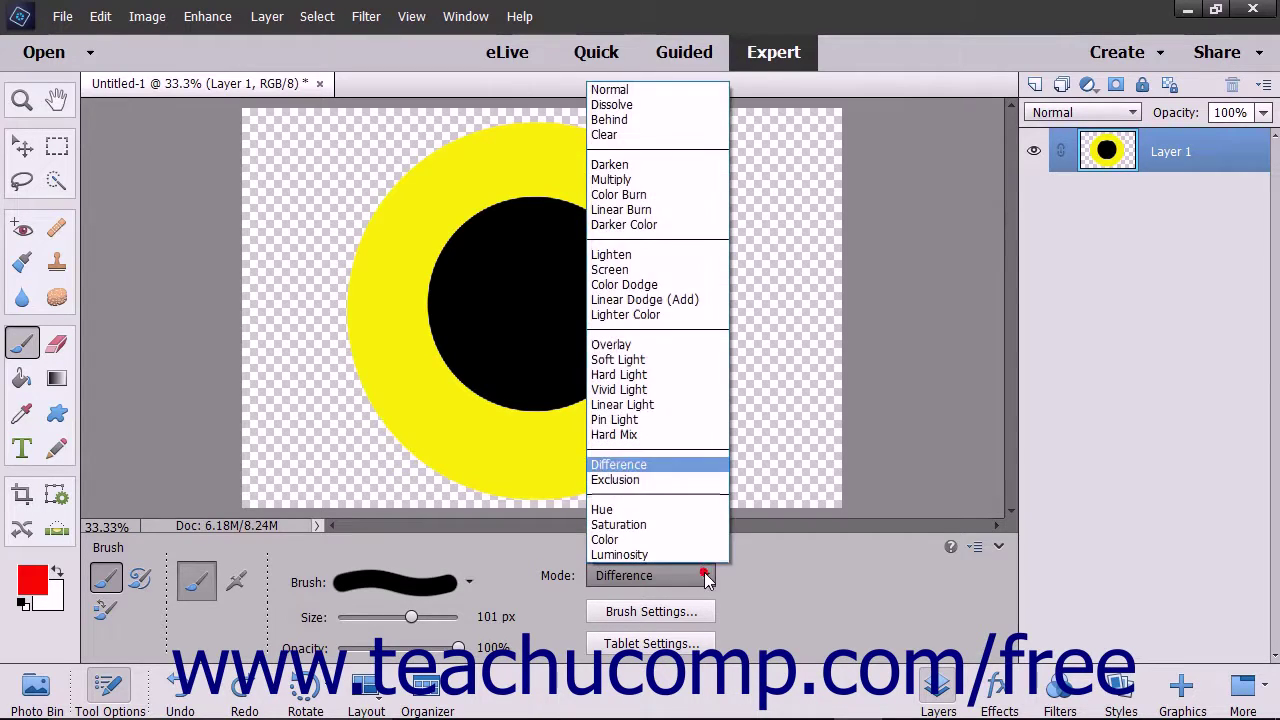
click(690, 480)
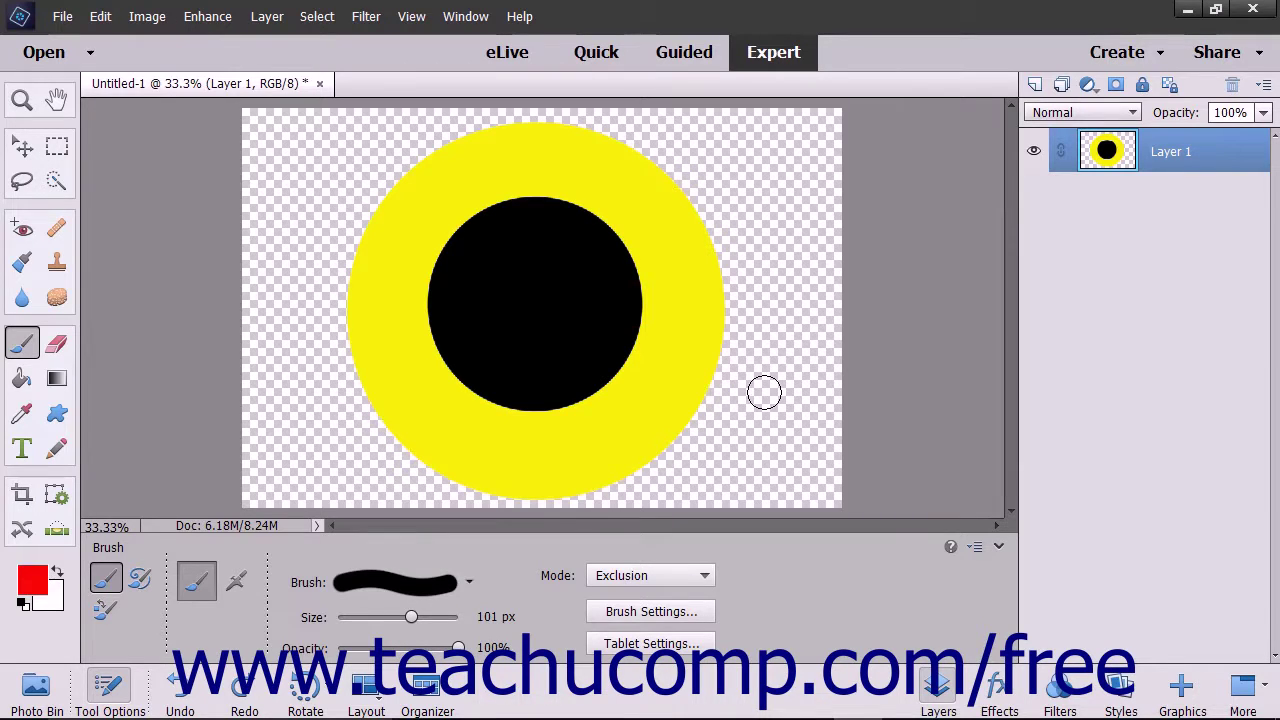
Paint and undo a red Exclusion stroke, then switch the brush to Hue.
mouse_move(728, 190)
mouse_down()
mouse_move(607, 255)
mouse_move(586, 358)
mouse_move(625, 399)
mouse_move(760, 386)
mouse_up()
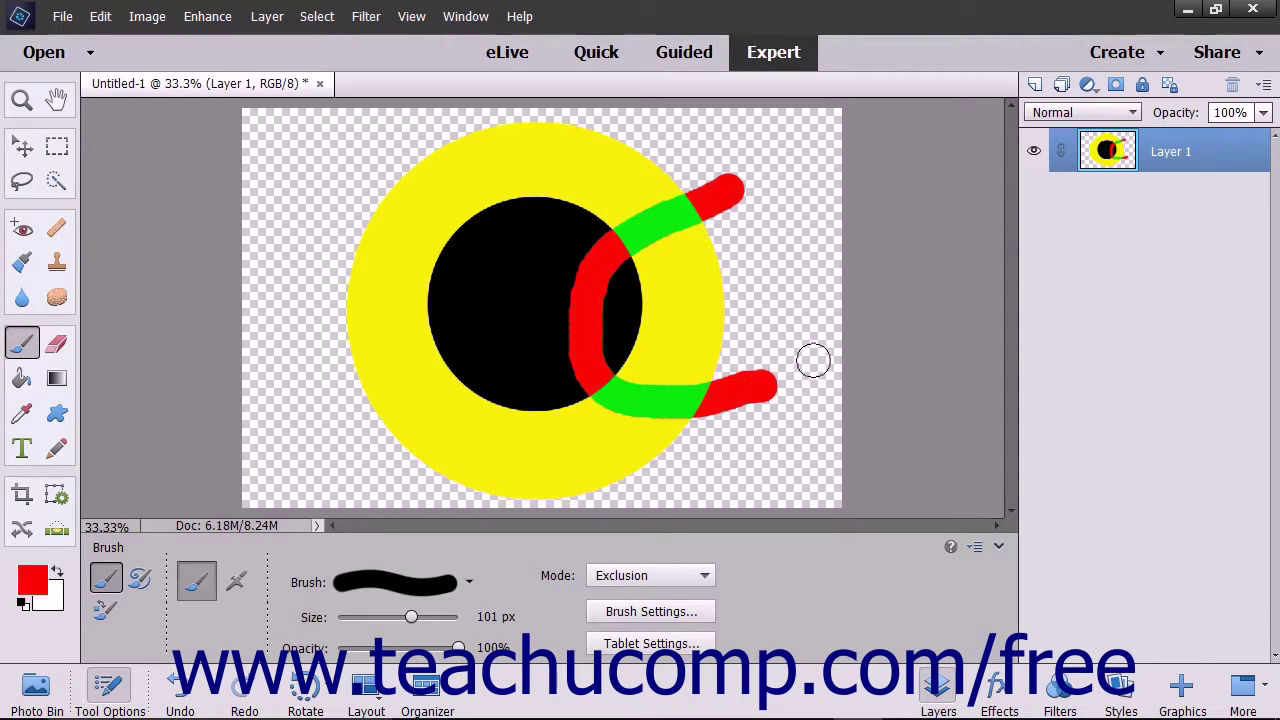
key(ctrl+z)
click(655, 575)
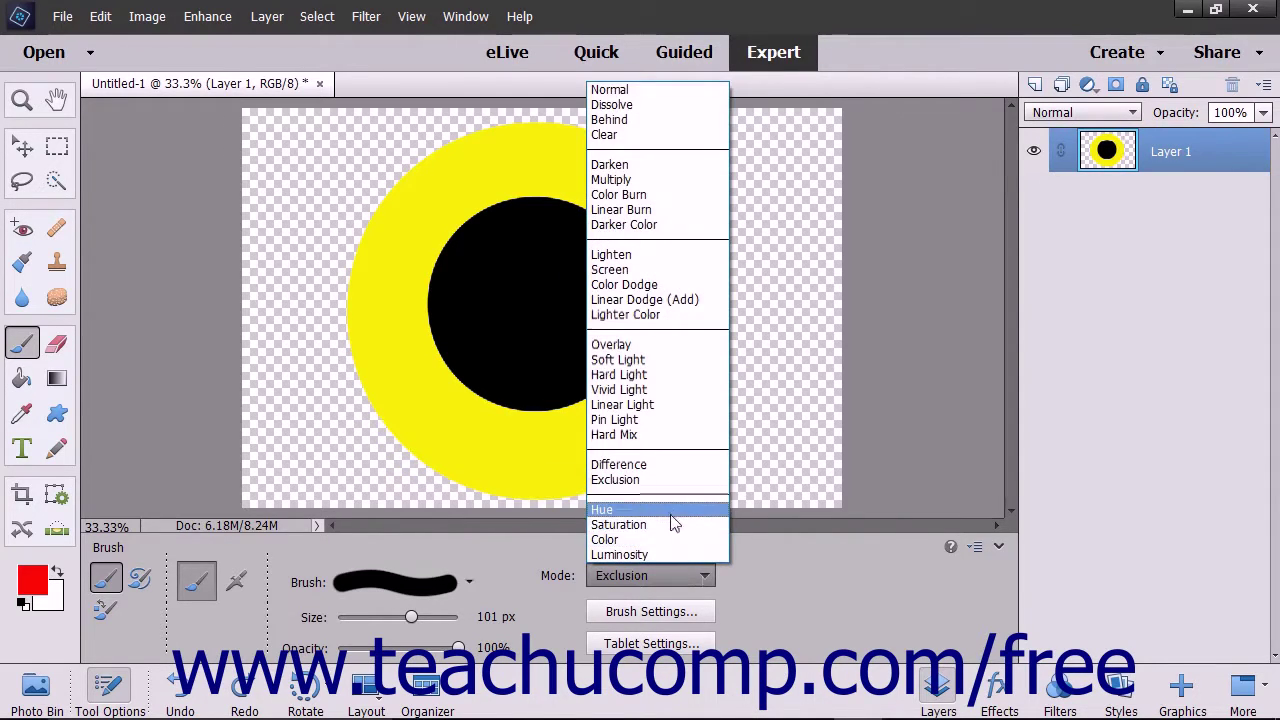
click(667, 509)
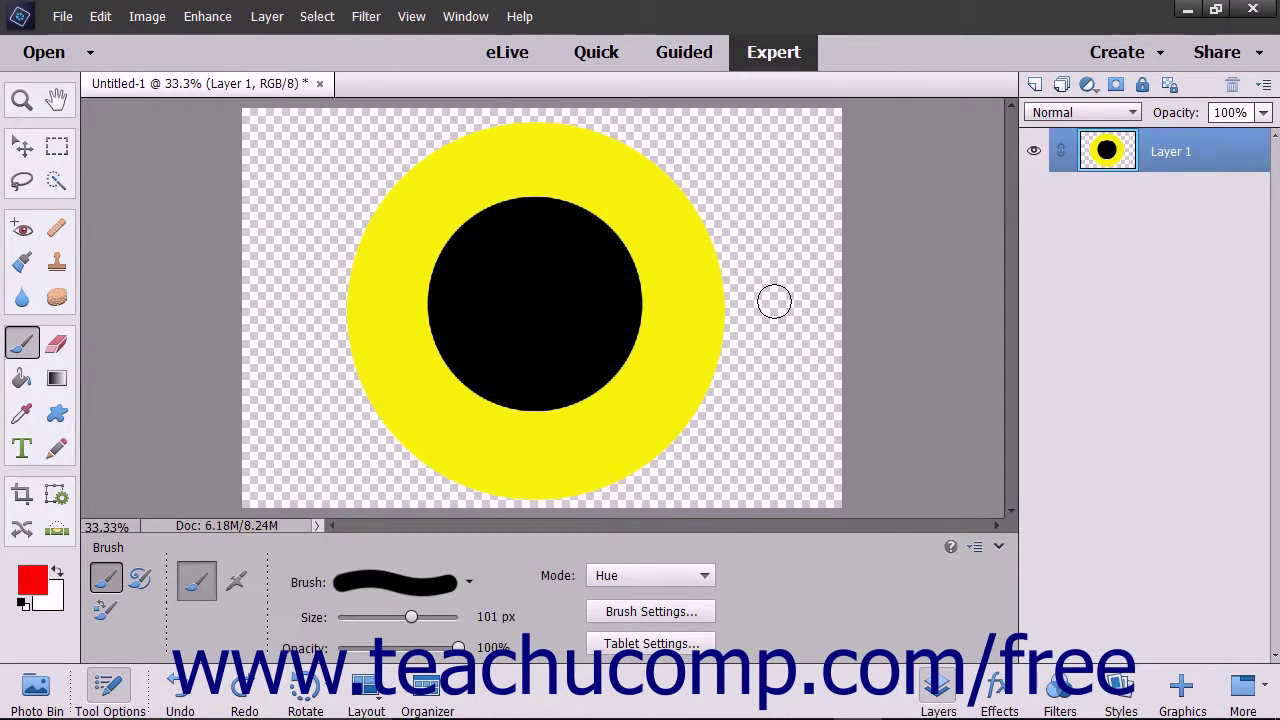
Paint and undo a red Hue stroke, then paint two Saturation strokes on the ring.
mouse_move(750, 173)
mouse_down()
mouse_move(605, 248)
mouse_move(578, 322)
mouse_move(616, 398)
mouse_move(742, 452)
mouse_up()
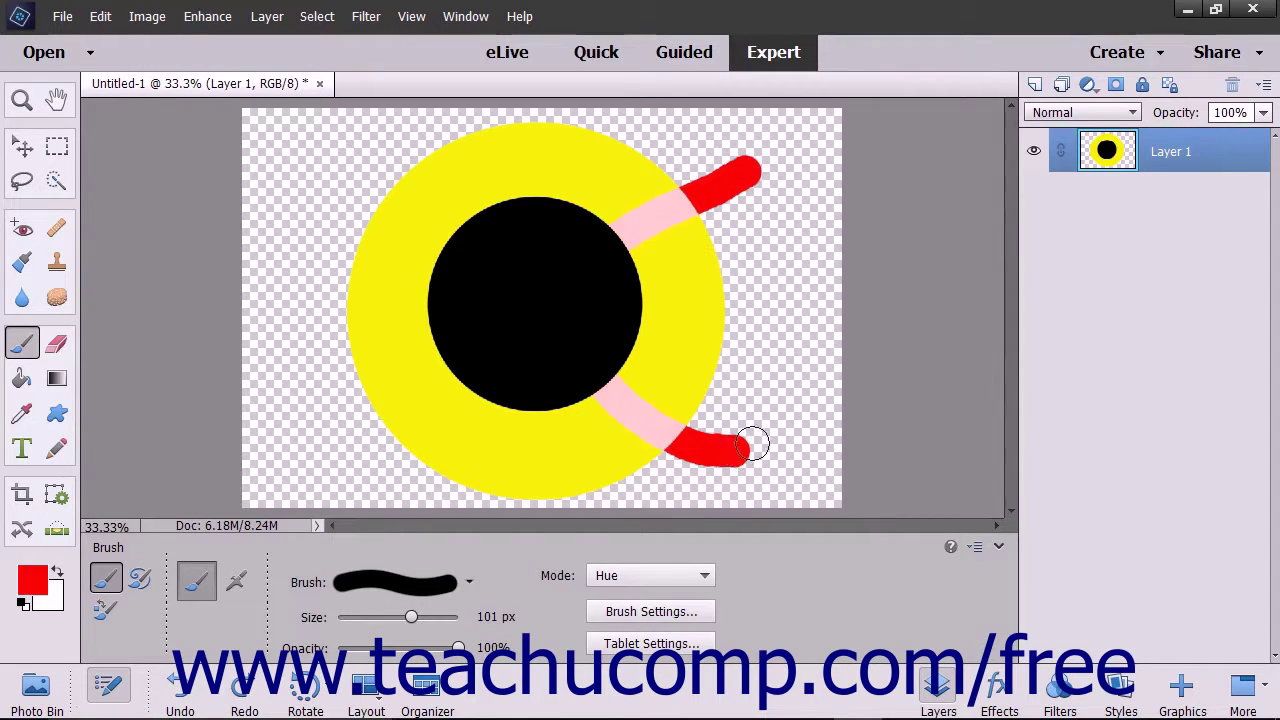
key(ctrl+z)
click(697, 580)
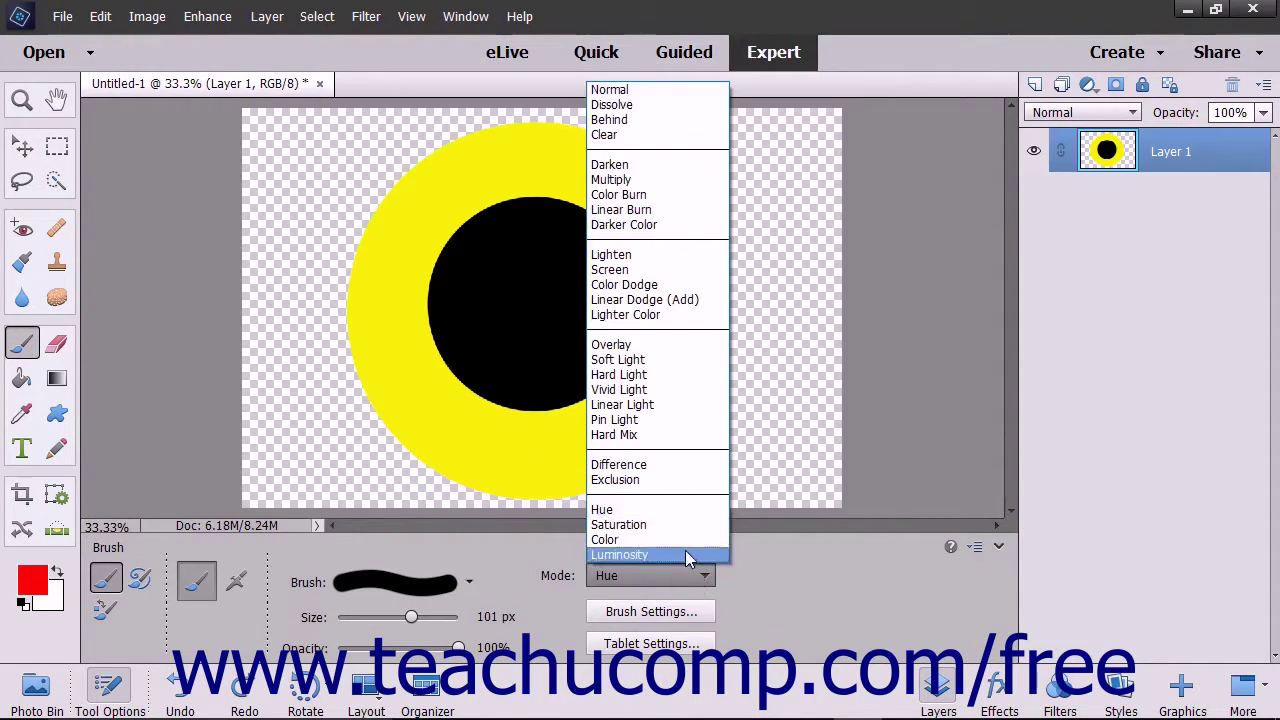
click(667, 524)
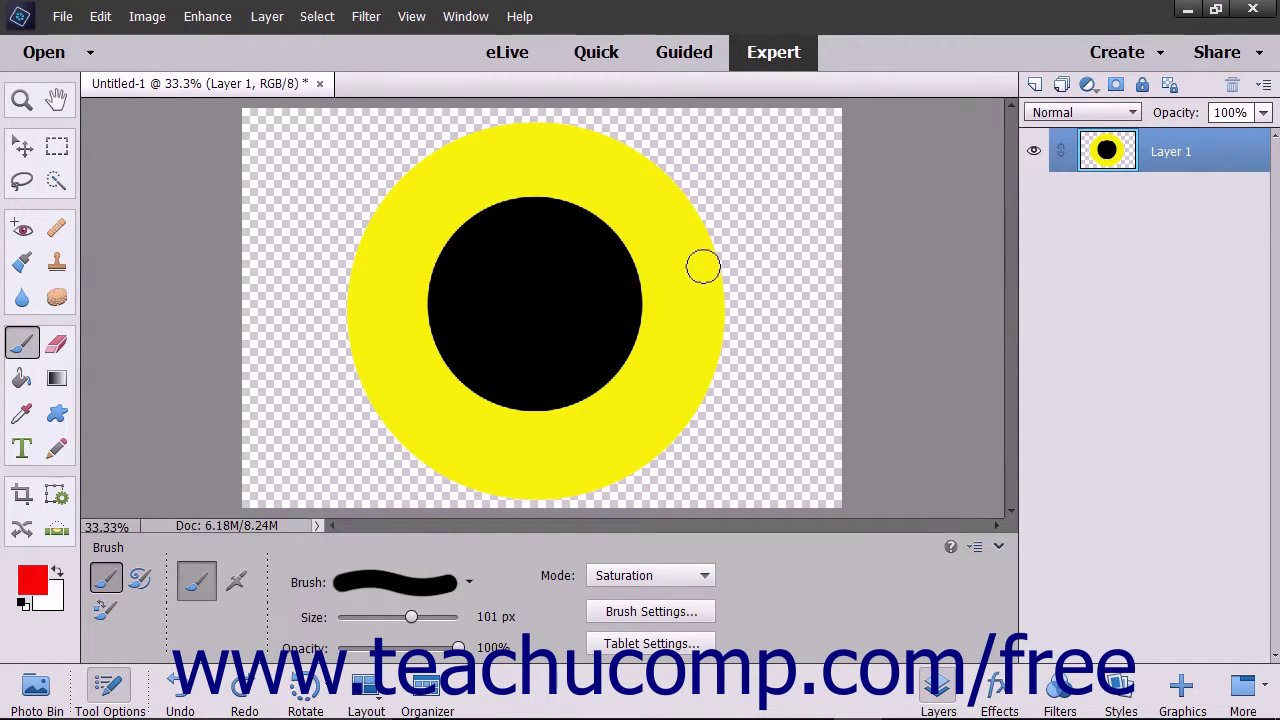
drag(702, 156, 684, 188)
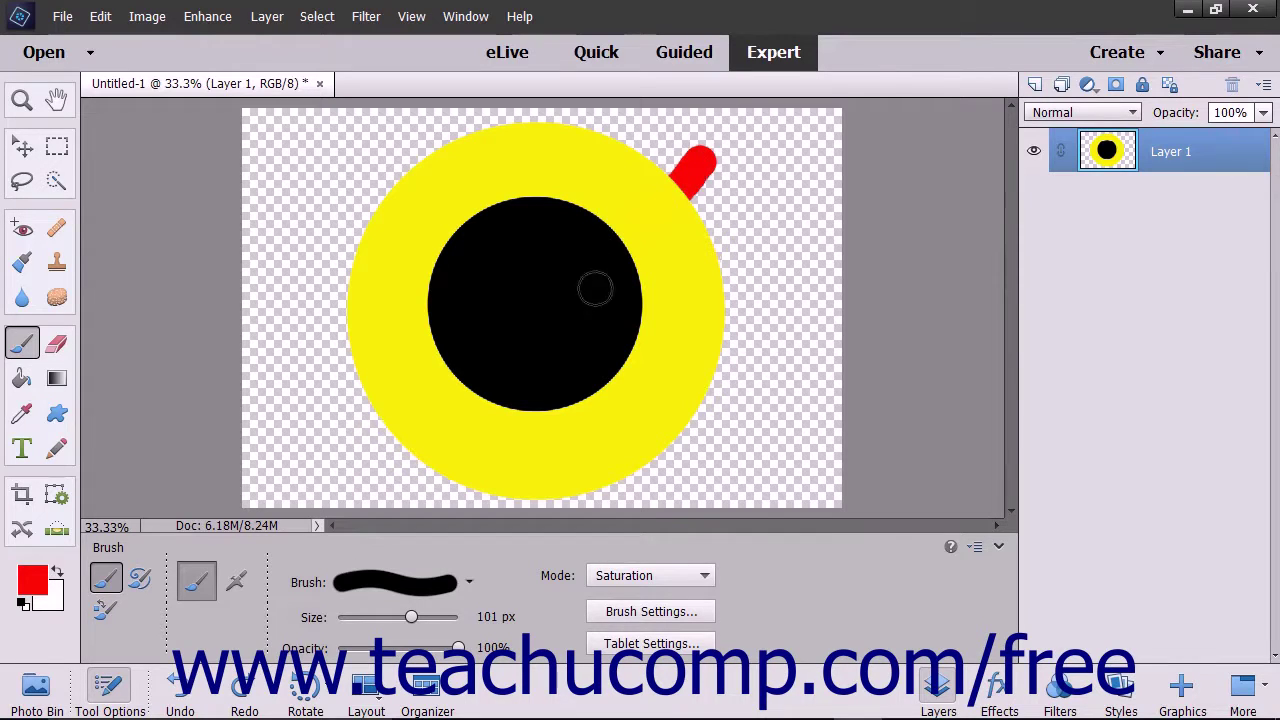
drag(680, 425, 748, 447)
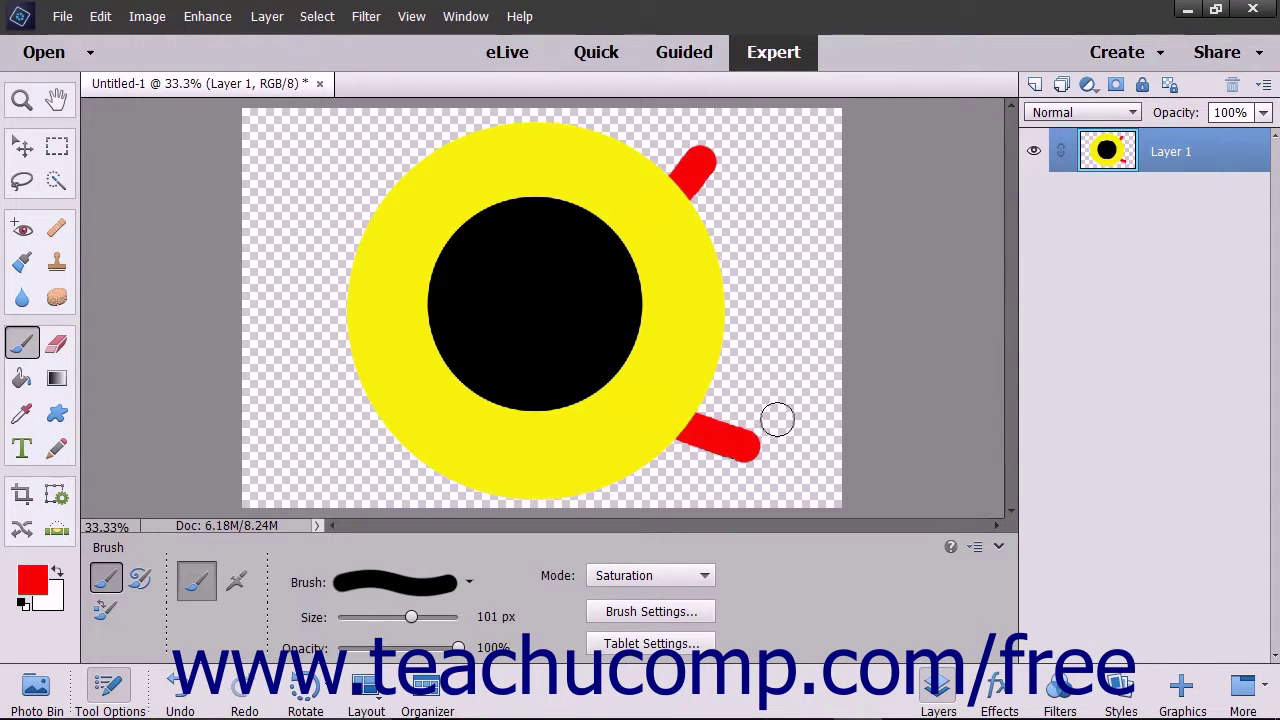
Paint and undo a red Color stroke, then set the brush to Luminosity.
click(700, 575)
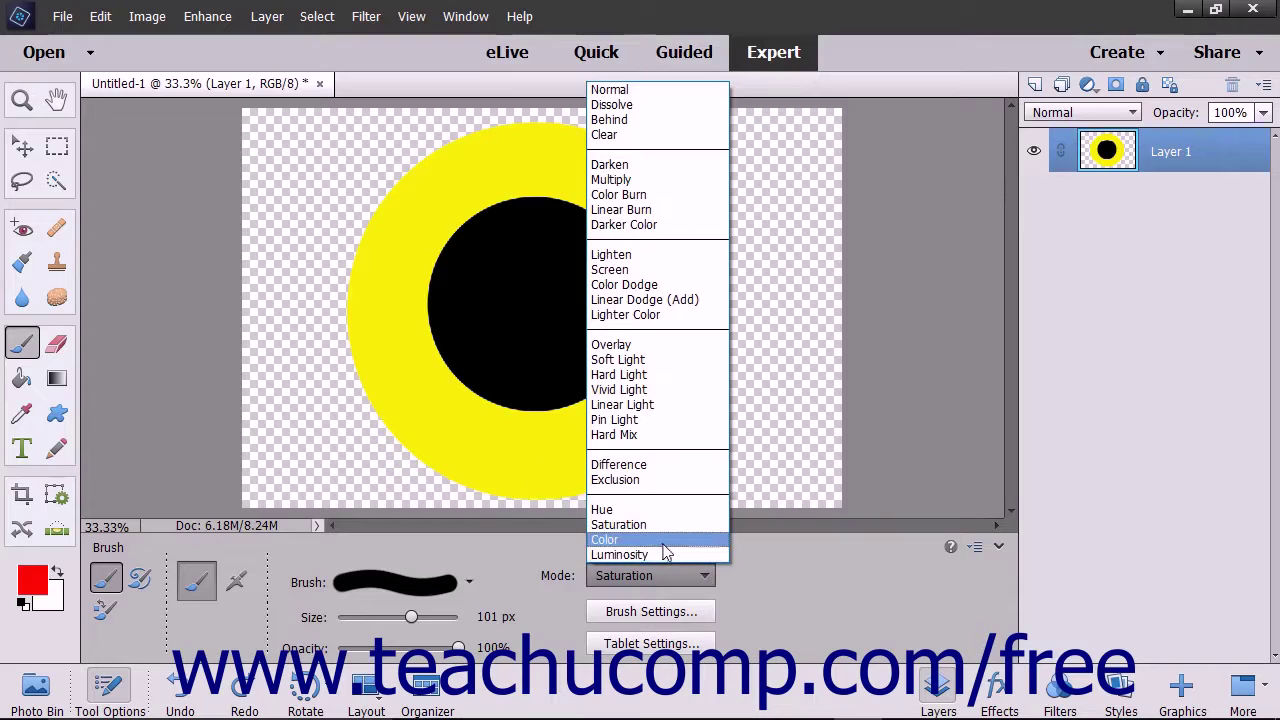
click(620, 540)
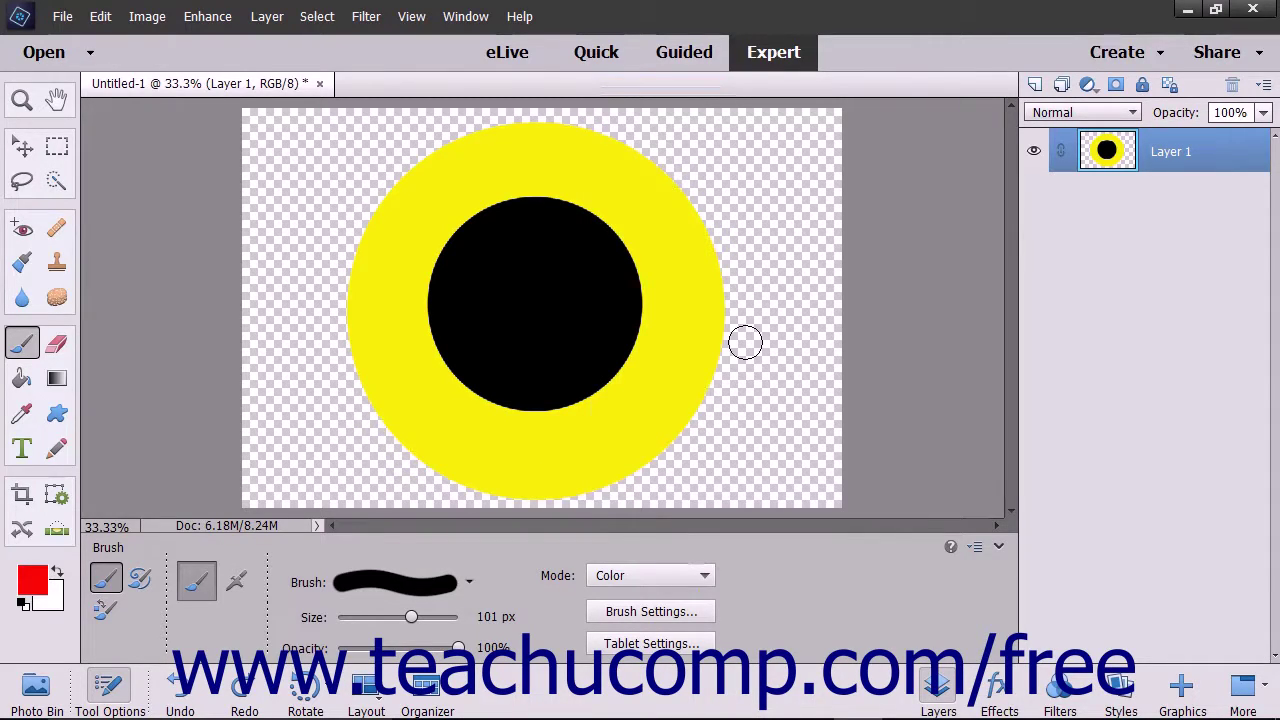
mouse_move(740, 206)
mouse_down()
mouse_move(617, 268)
mouse_move(594, 295)
mouse_move(598, 361)
mouse_move(686, 365)
mouse_move(785, 297)
mouse_up()
key(ctrl+z)
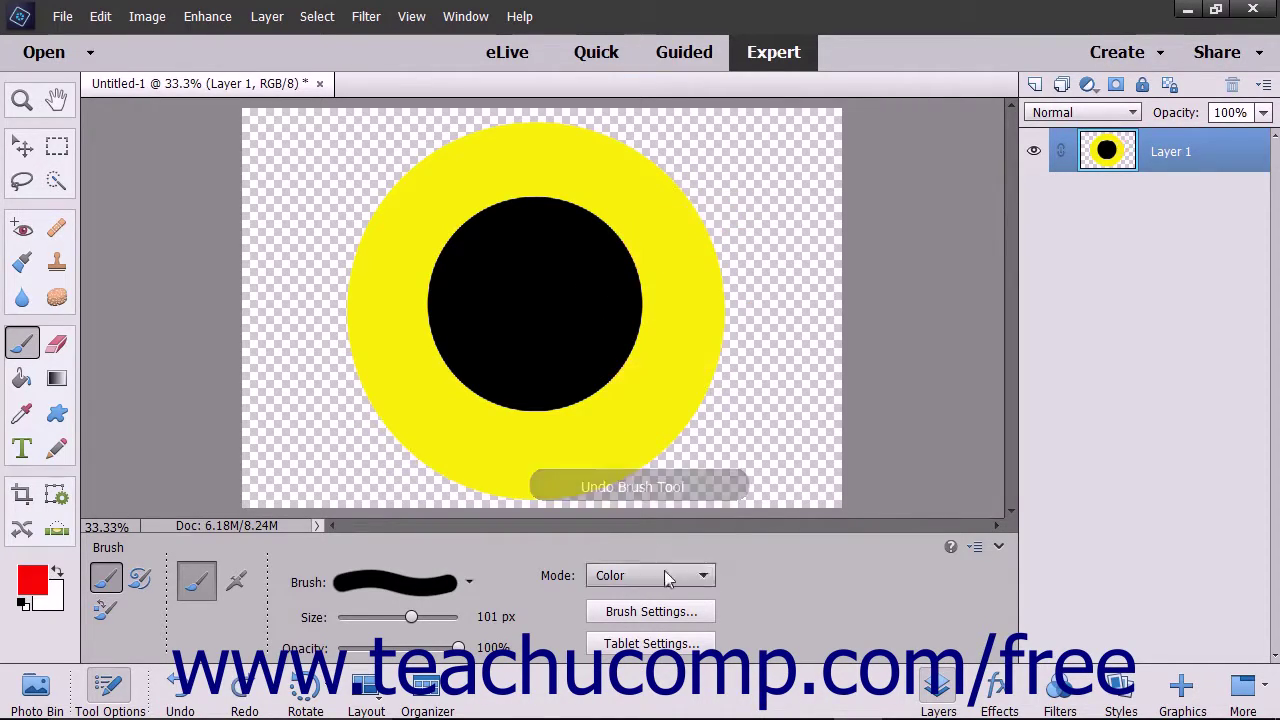
click(655, 575)
click(663, 553)
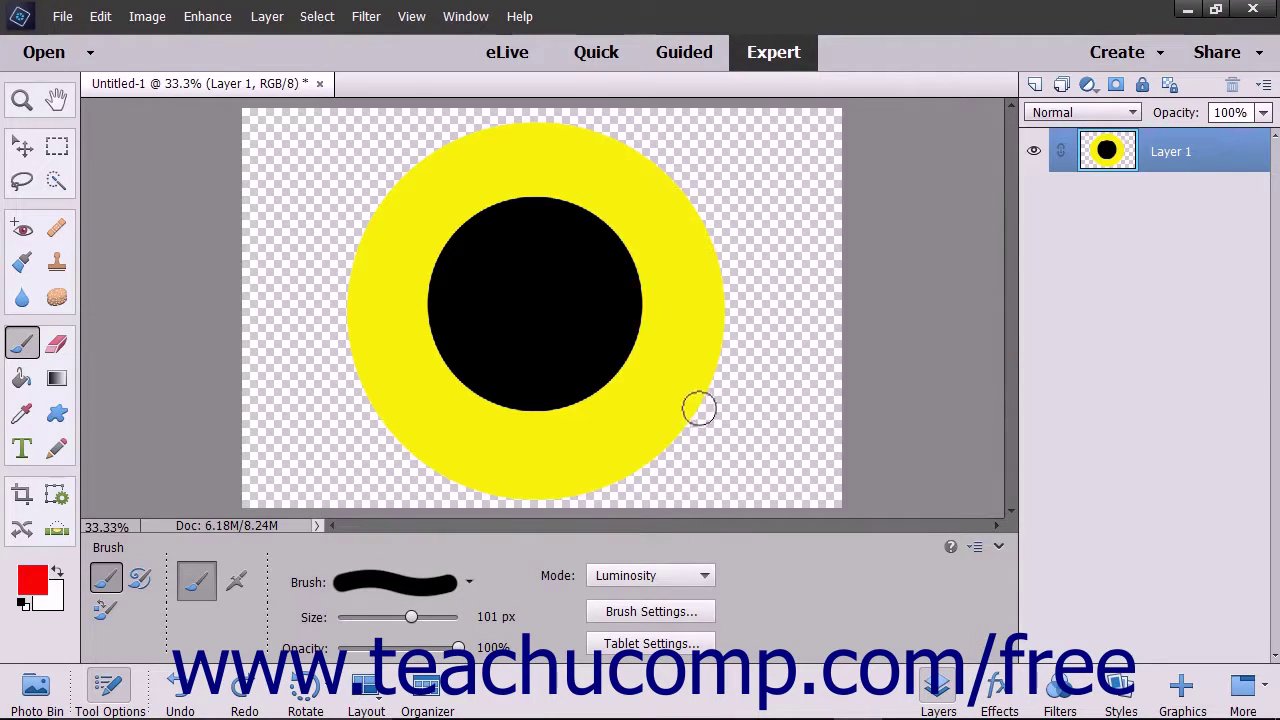